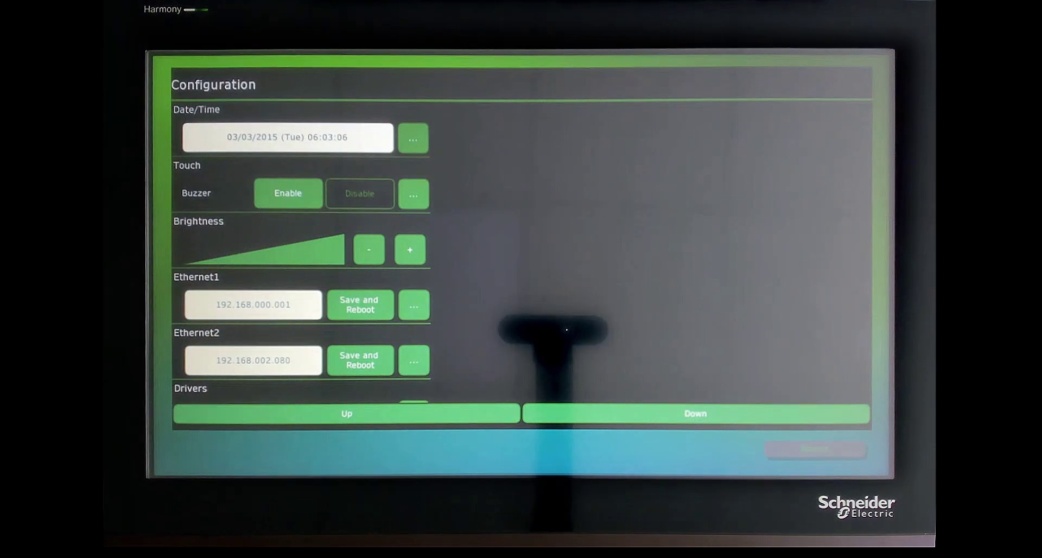
# Change Ethernet1's IP address from the keypad to 192.168.123.045, then save and reboot the panel
pyautogui.click(413, 305)
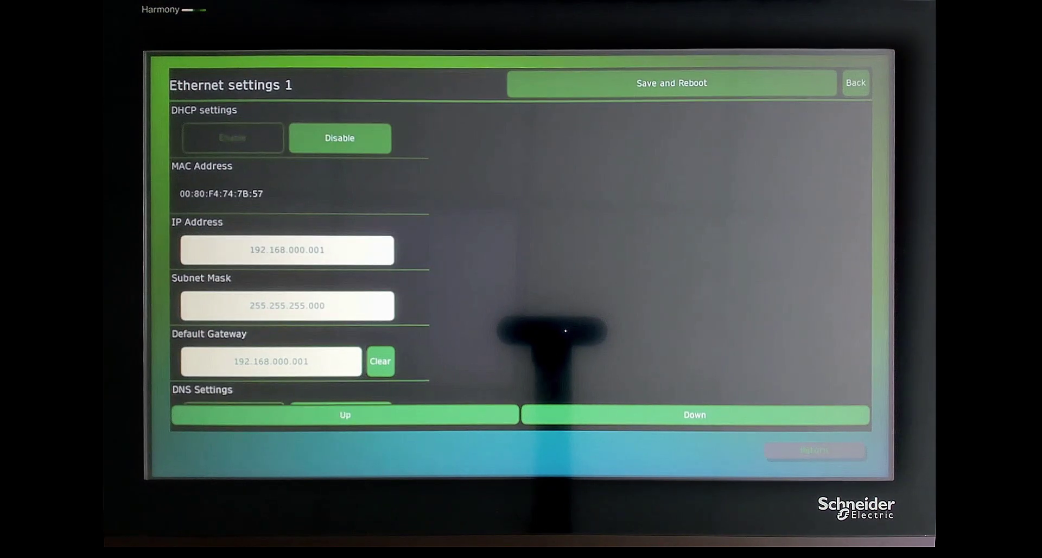
pyautogui.click(287, 249)
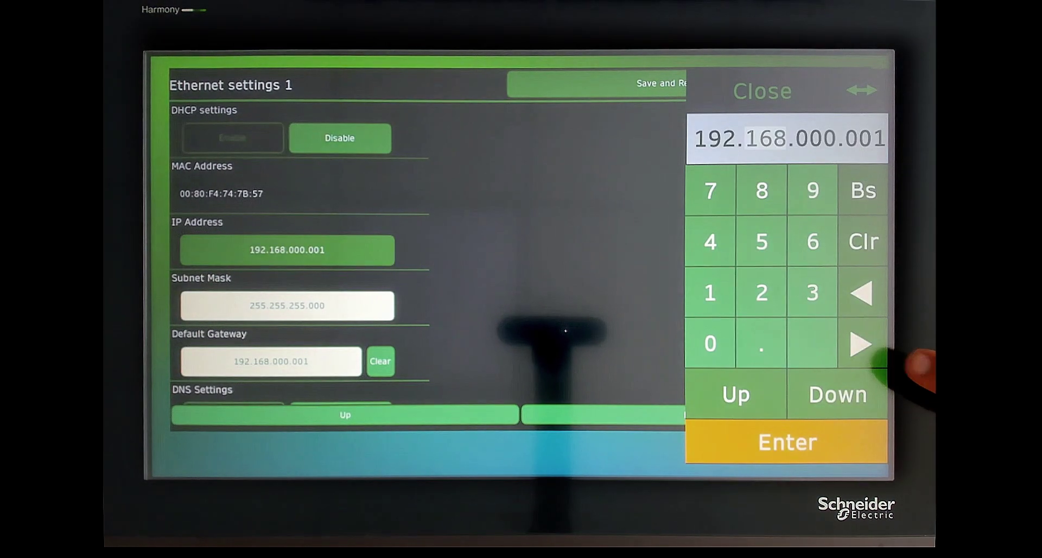
pyautogui.click(710, 293)
pyautogui.click(761, 292)
pyautogui.click(812, 292)
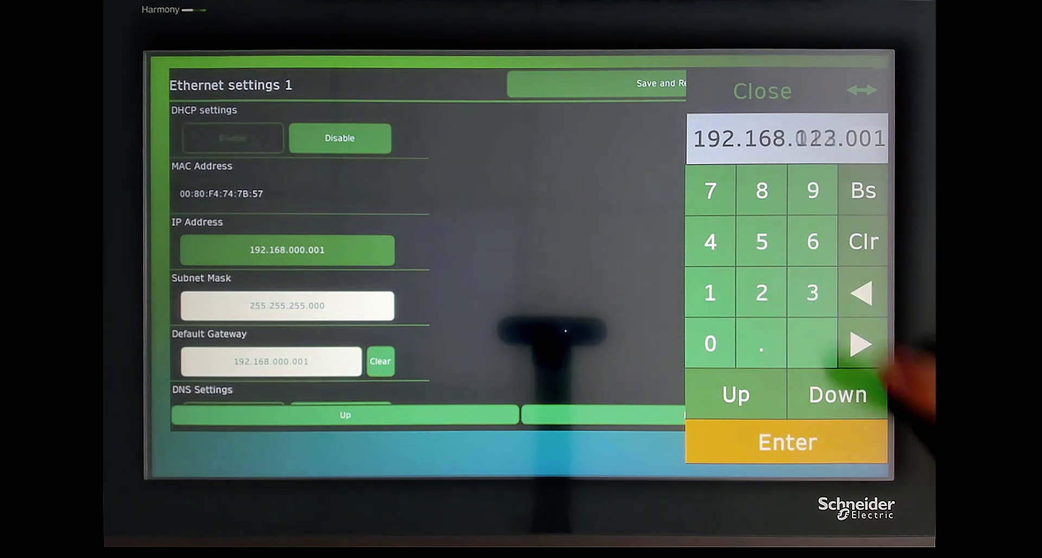
pyautogui.click(710, 343)
pyautogui.click(709, 242)
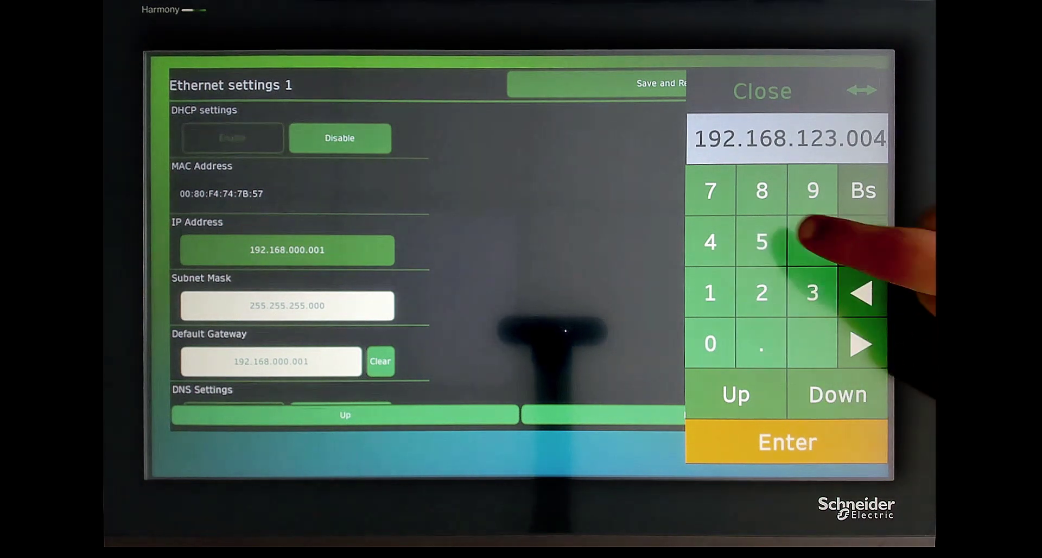
pyautogui.click(761, 242)
pyautogui.click(786, 442)
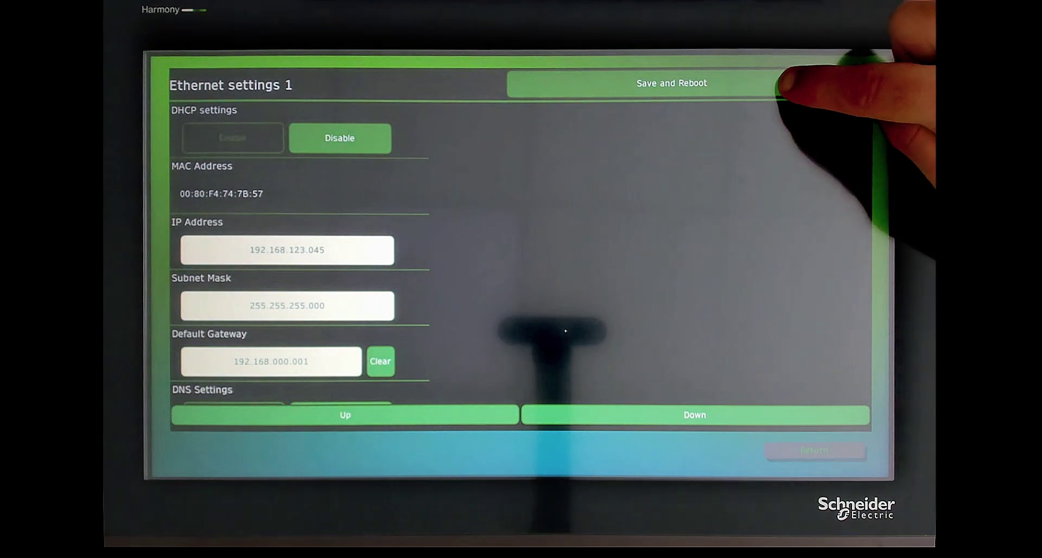
pyautogui.click(813, 83)
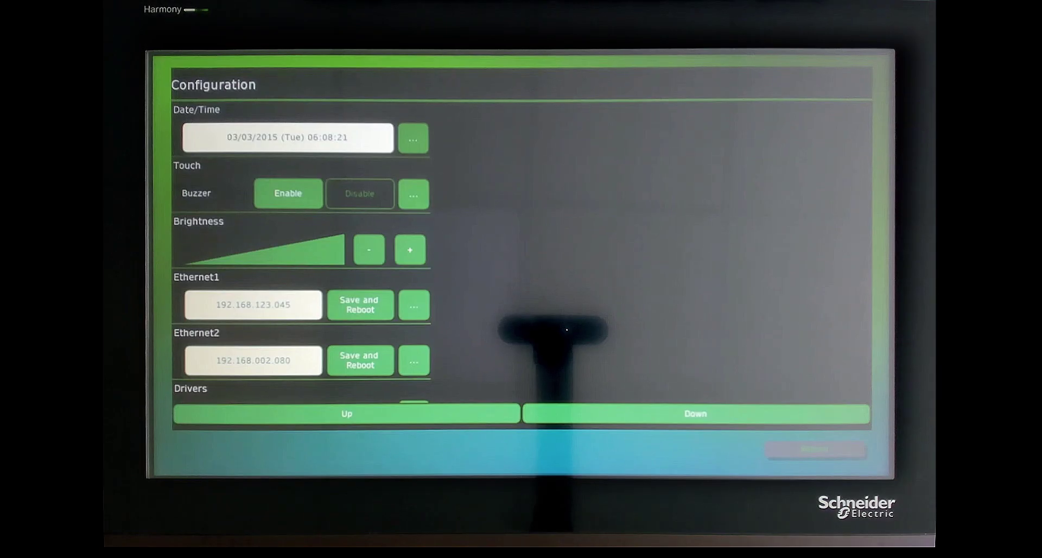
# Scroll the panel's Configuration page down to Ethernet Download and enable it
pyautogui.click(829, 415)
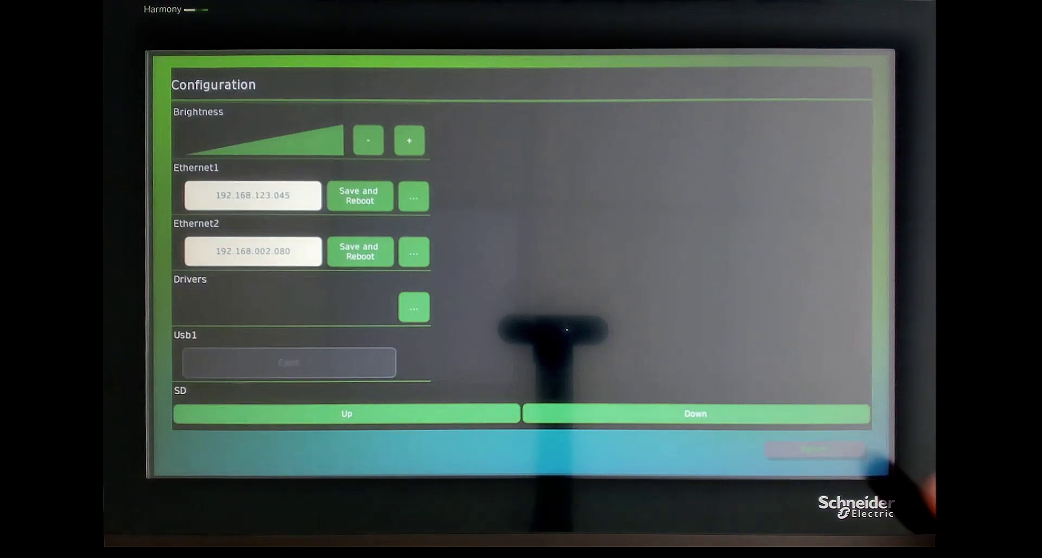
pyautogui.click(830, 415)
pyautogui.click(830, 416)
pyautogui.click(829, 415)
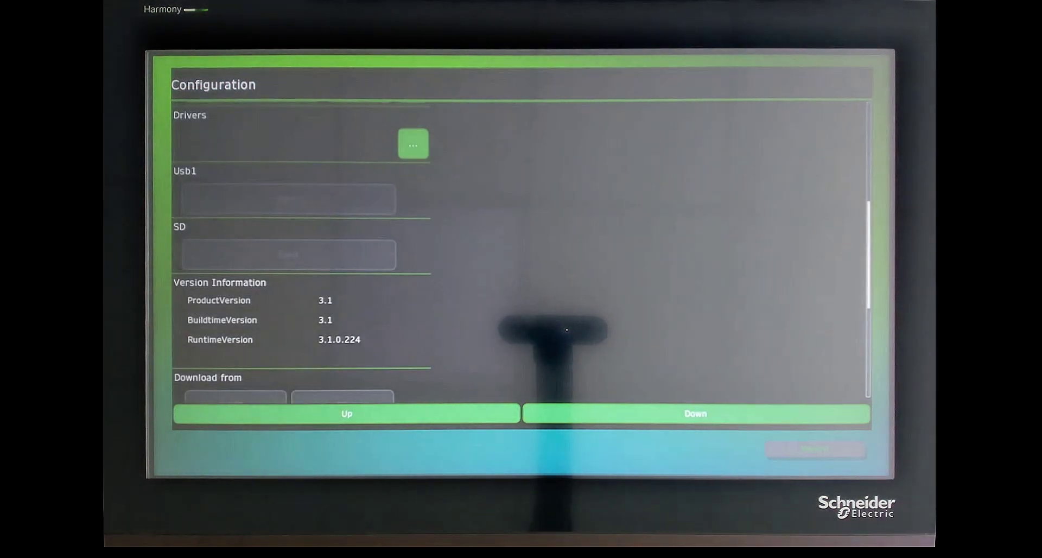
pyautogui.click(829, 415)
pyautogui.click(830, 415)
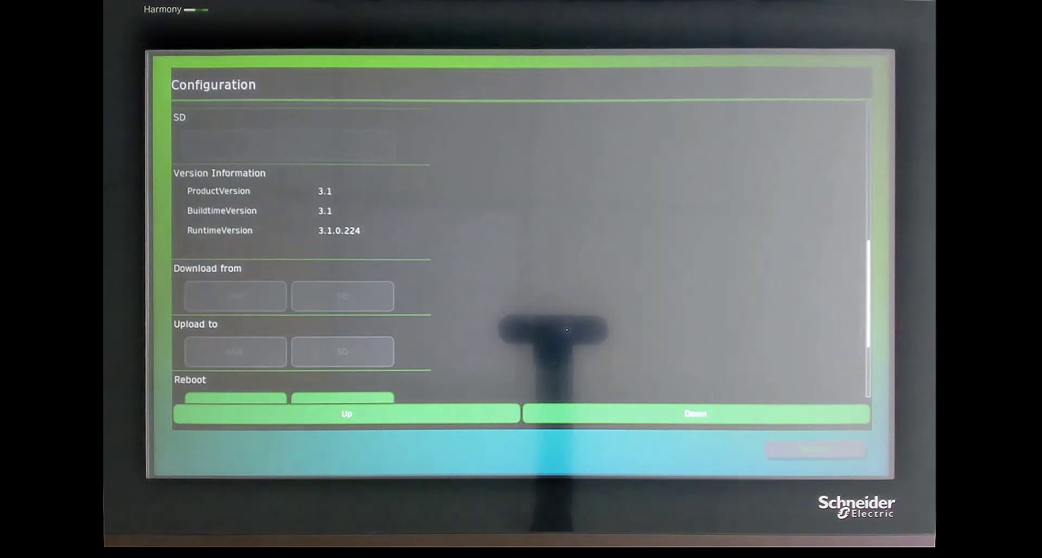
pyautogui.click(829, 415)
pyautogui.click(829, 415)
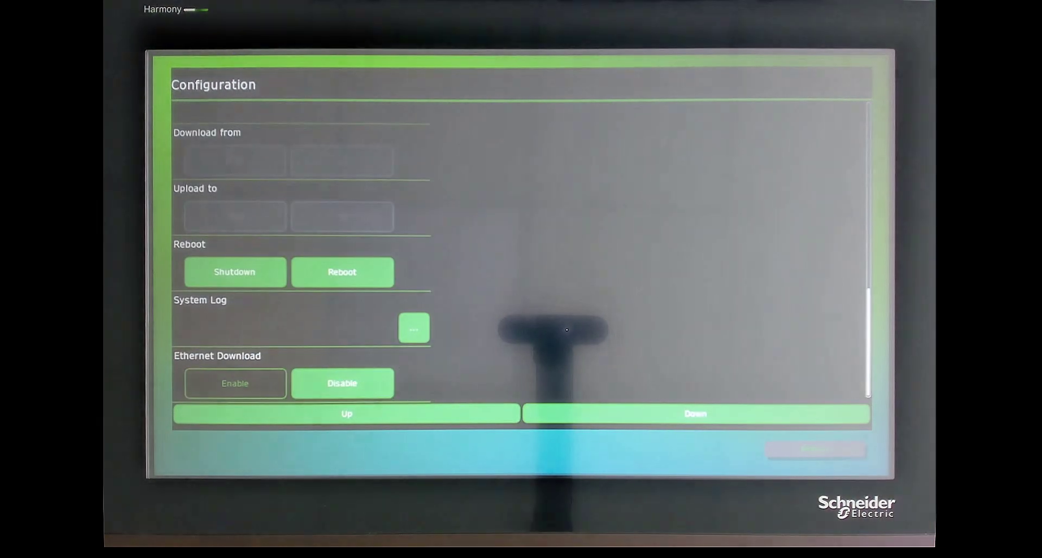
pyautogui.click(235, 383)
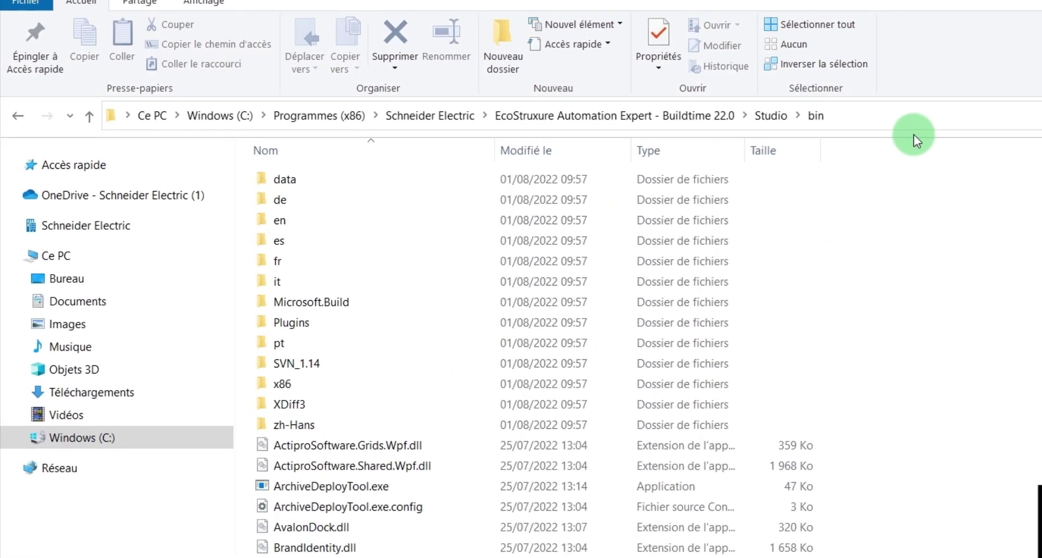
# Enter cmd in the Studio\bin folder's address bar to launch a Command Prompt there
pyautogui.click(889, 119)
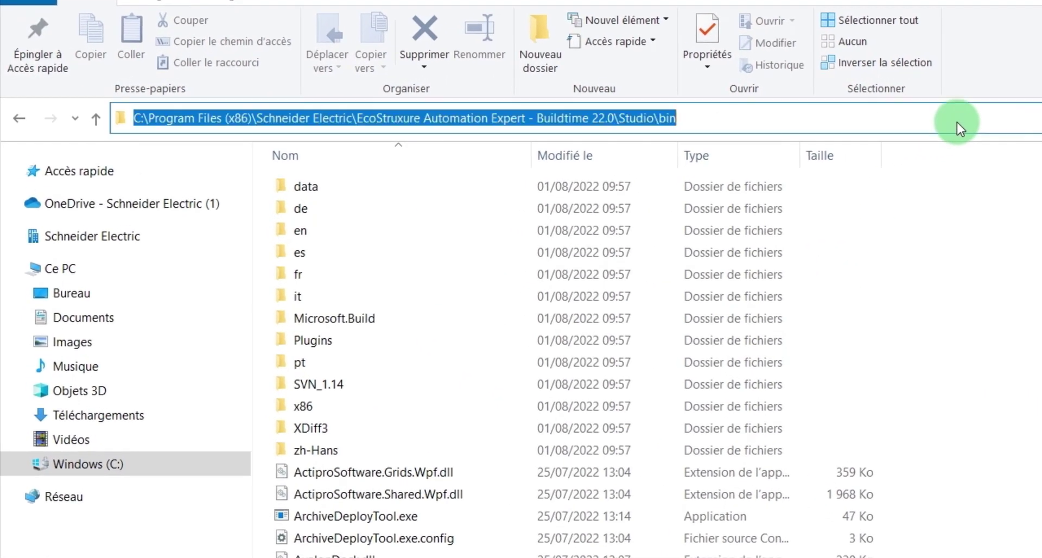
pyautogui.write('cmd')
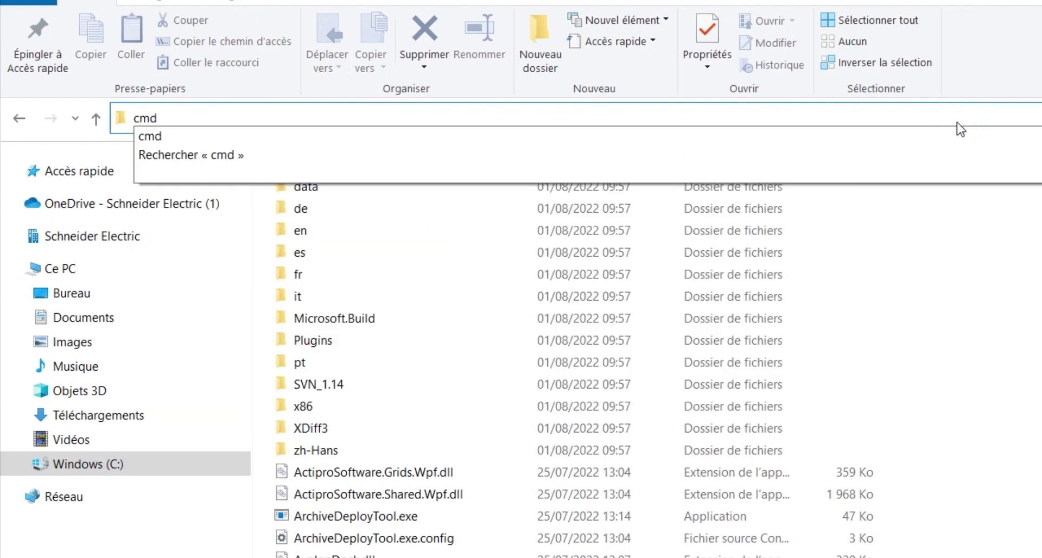
pyautogui.press('Return')
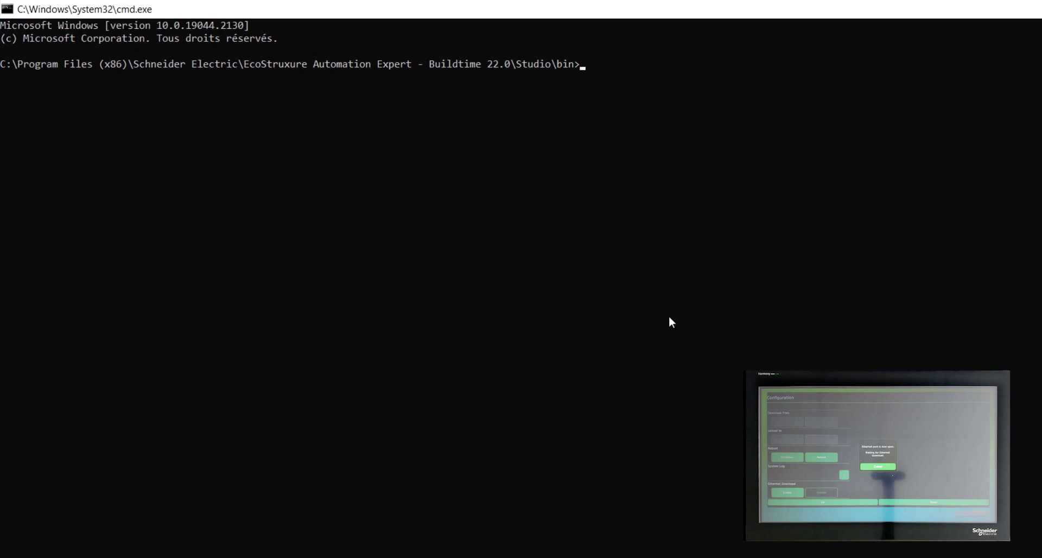
# Run EcostruxureAutomationExpertHMIST6Installer.exe --ping 192.168.123.45, then ping 192.168.123.45 for 4 replies
pyautogui.write('EcostruxureAutomationExpertHMIST6I')
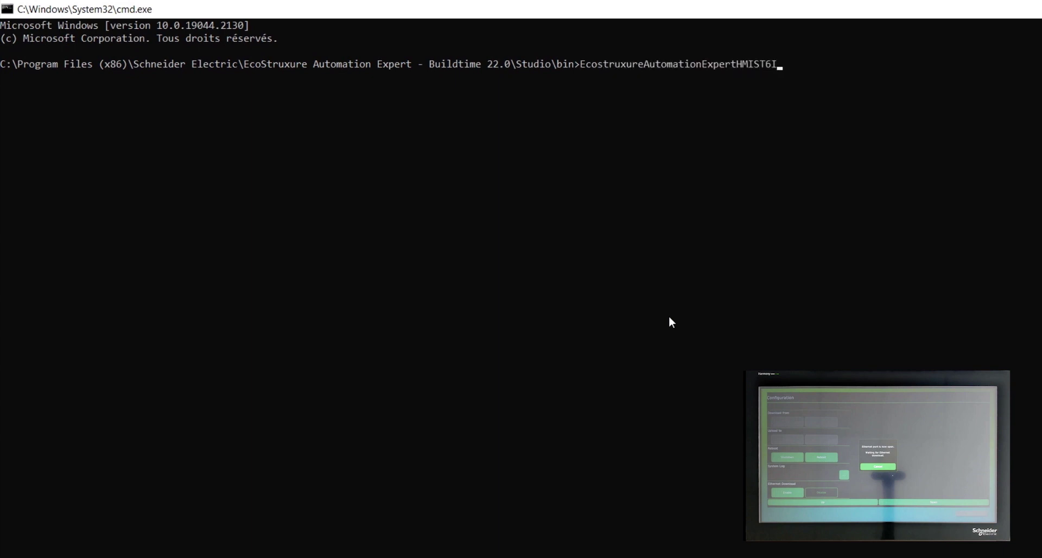
pyautogui.write('nstaller.exe --ping 192.16')
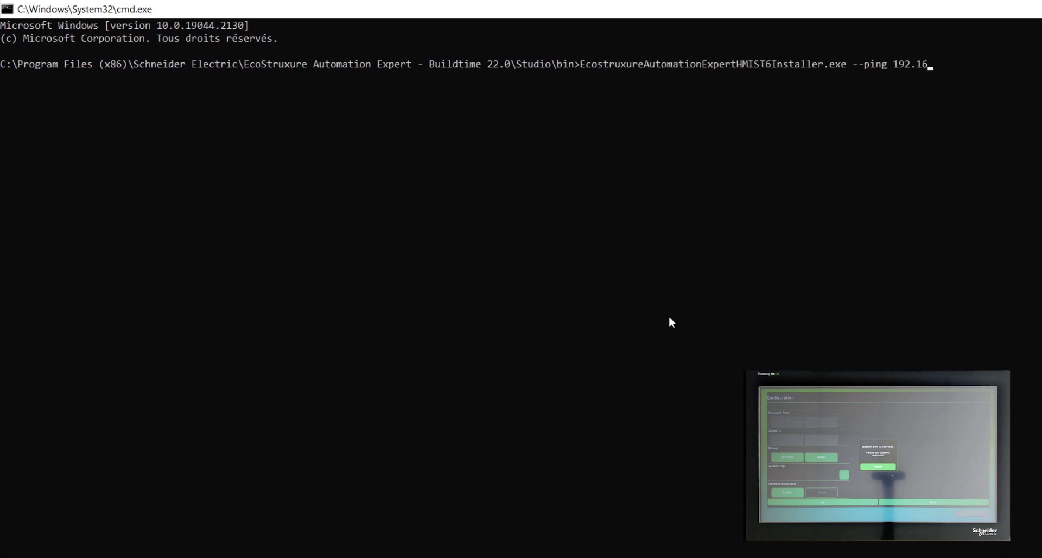
pyautogui.write('8.123.45')
pyautogui.press('Return')
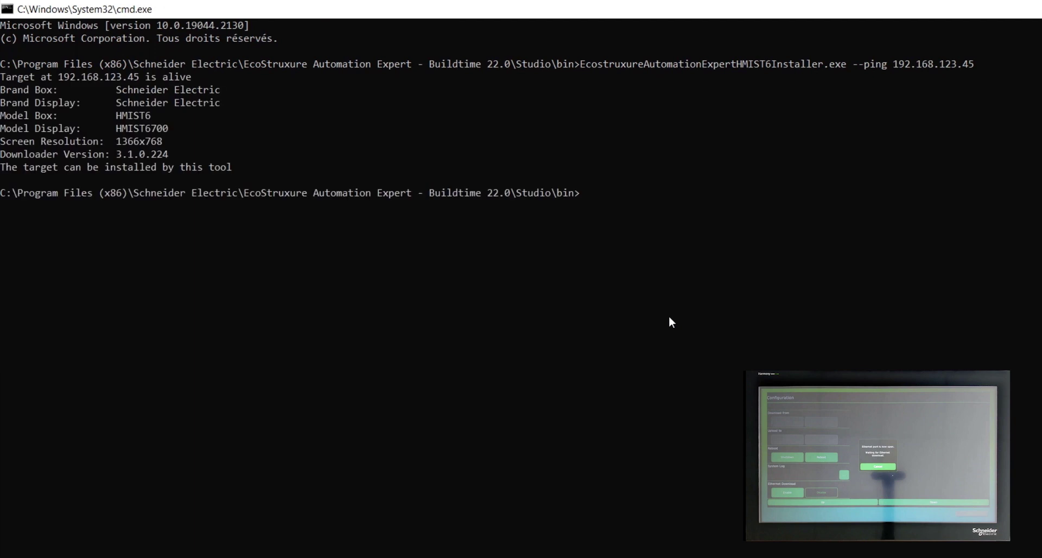
pyautogui.click(657, 216)
pyautogui.write('ping ')
pyautogui.write('192.')
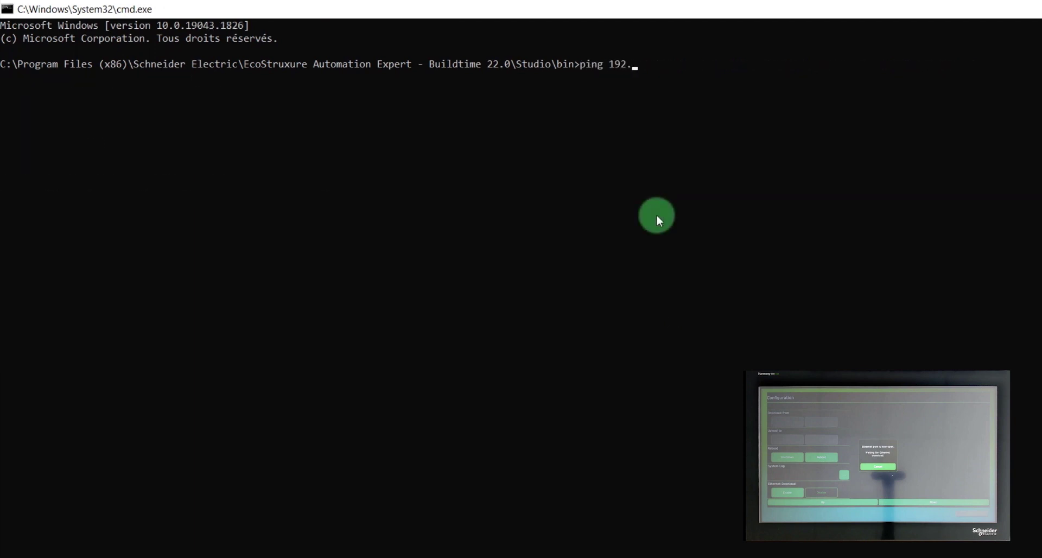
pyautogui.write('168.123.45')
pyautogui.press('Return')
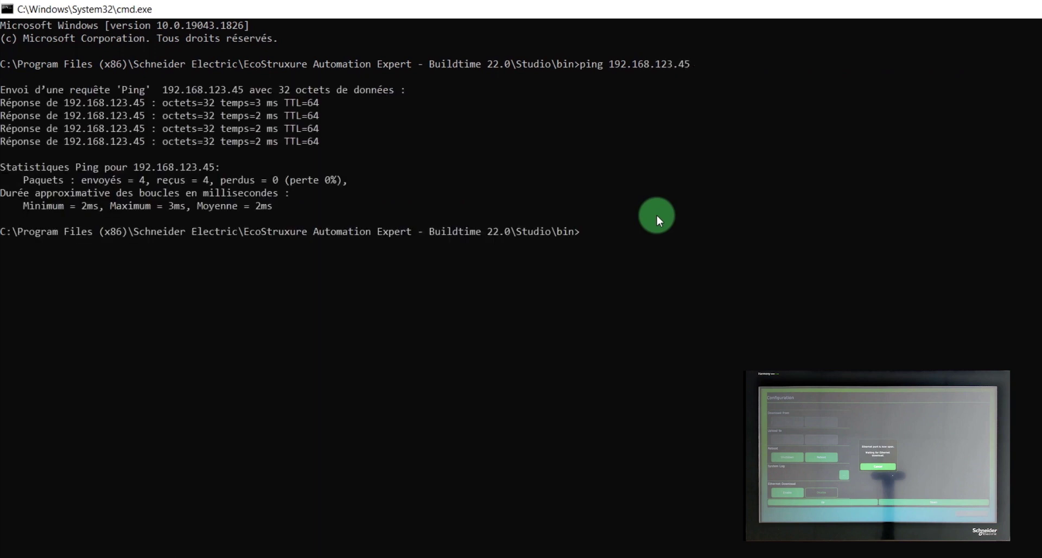
# Run EcostruxureAutomationExpertHMIST6Installer.exe --install 192.168.123.45 and answer y to the project-deletion warning
pyautogui.write('EcostruxureAut')
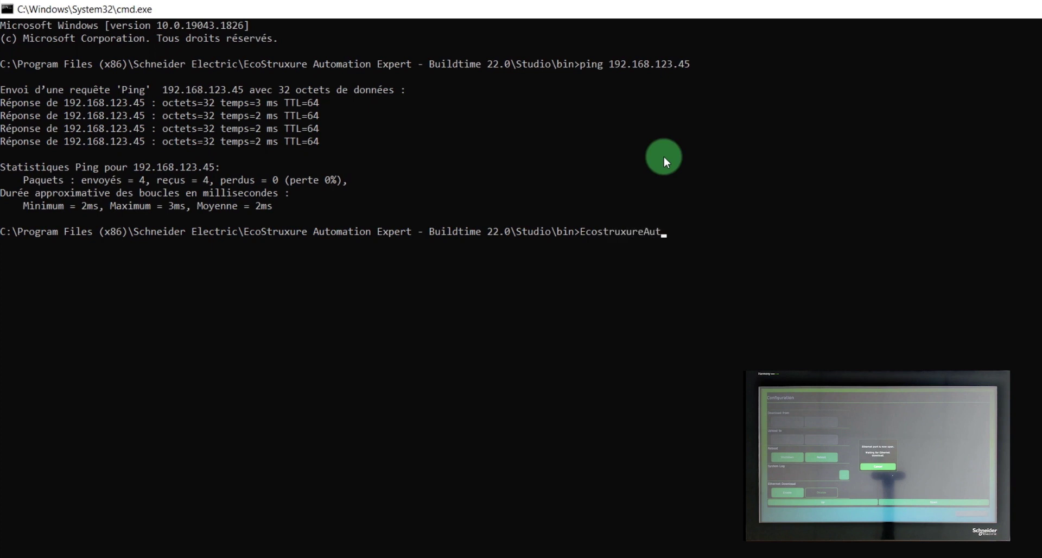
pyautogui.write('omationExpertHMIST6Installer.ex')
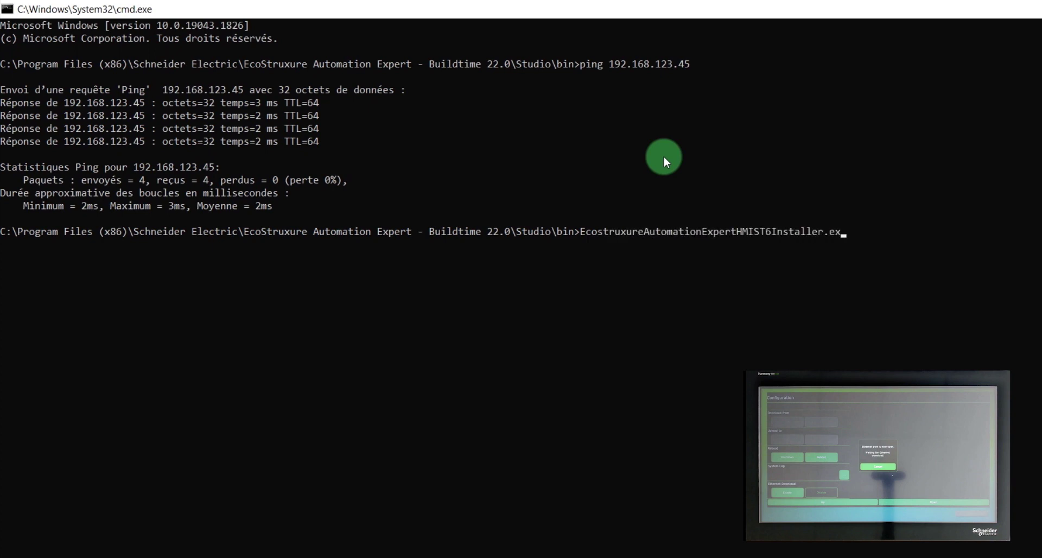
pyautogui.write('e --install 192.168.123.45')
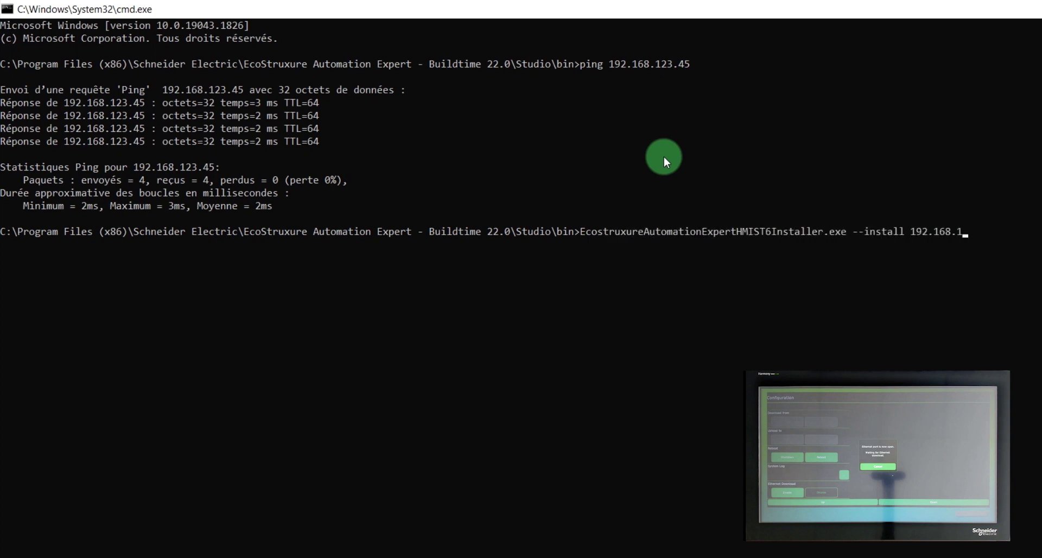
pyautogui.press('Return')
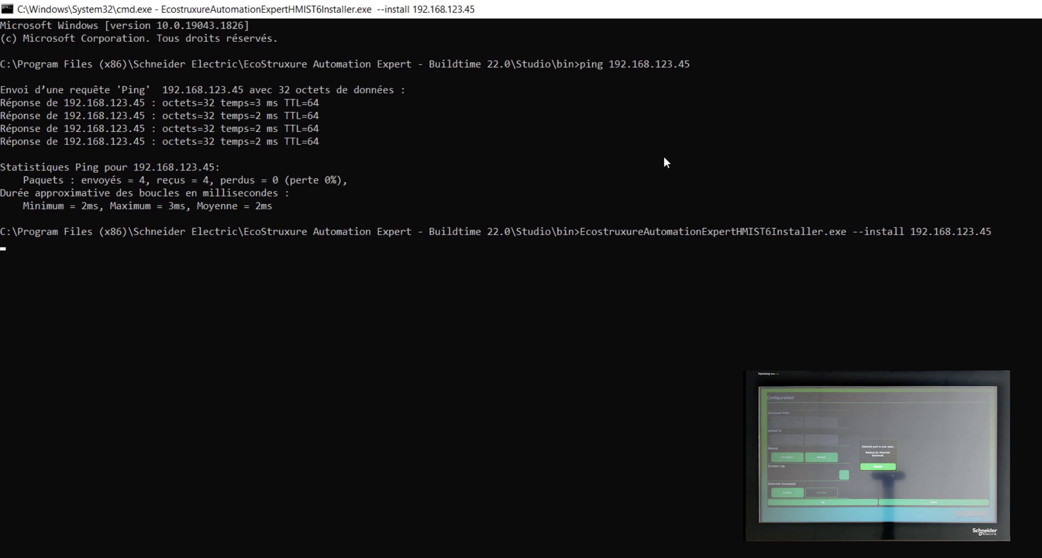
pyautogui.click(664, 157)
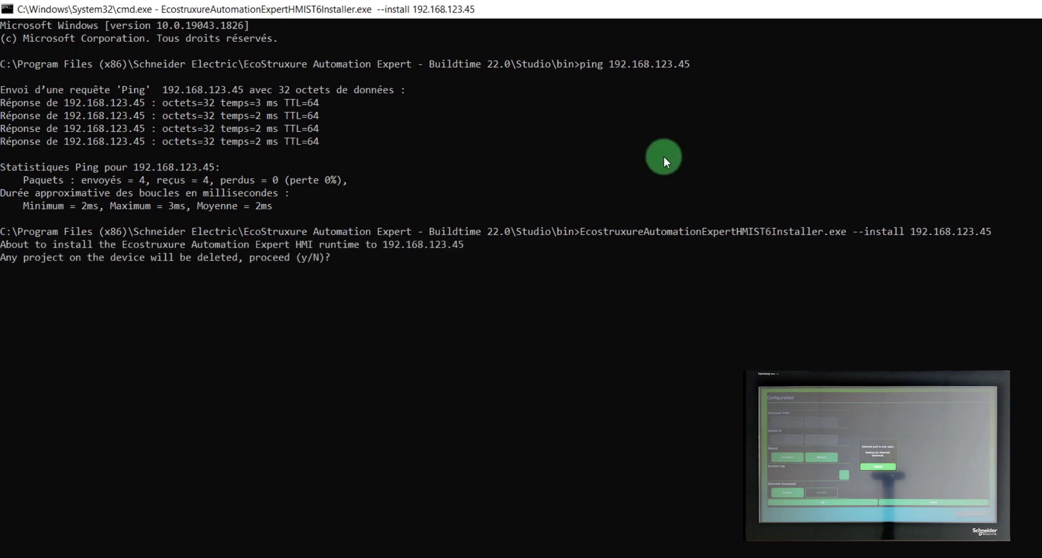
pyautogui.write('y')
pyautogui.press('Return')
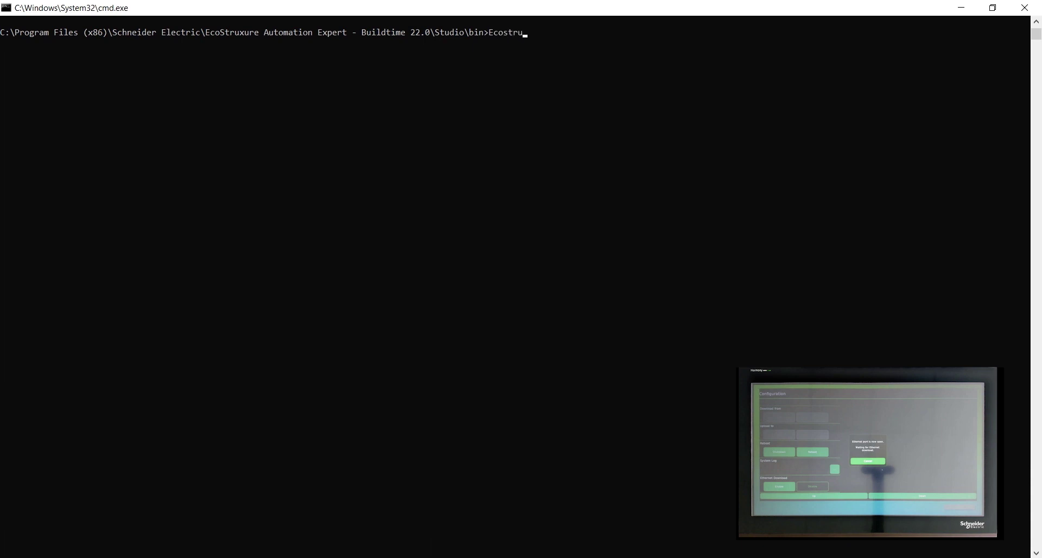
# Run EcostruxureAutomationExpertHMIST6Installer.exe --tzset Europe/Paris 192.168.123.45
pyautogui.write('AutomationExpertHMIST6Install')
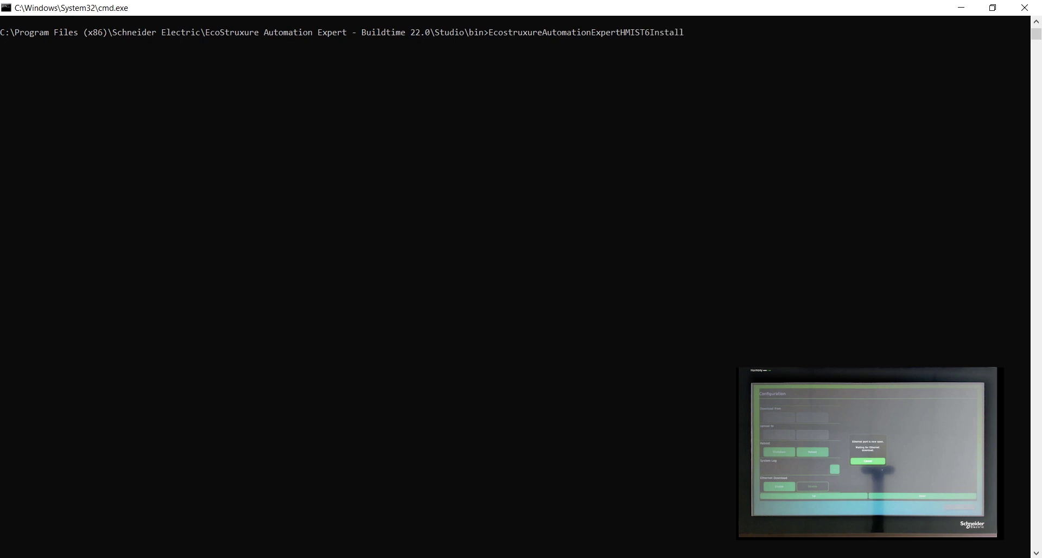
pyautogui.write('er.exe --tzset Europe/Paris 192.168')
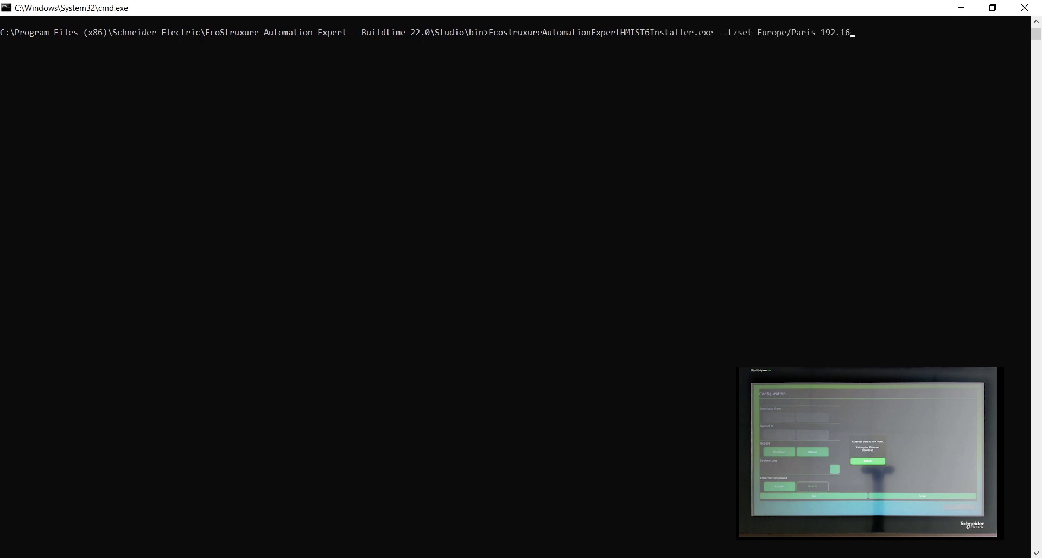
pyautogui.write('.123.45')
pyautogui.press('Return')
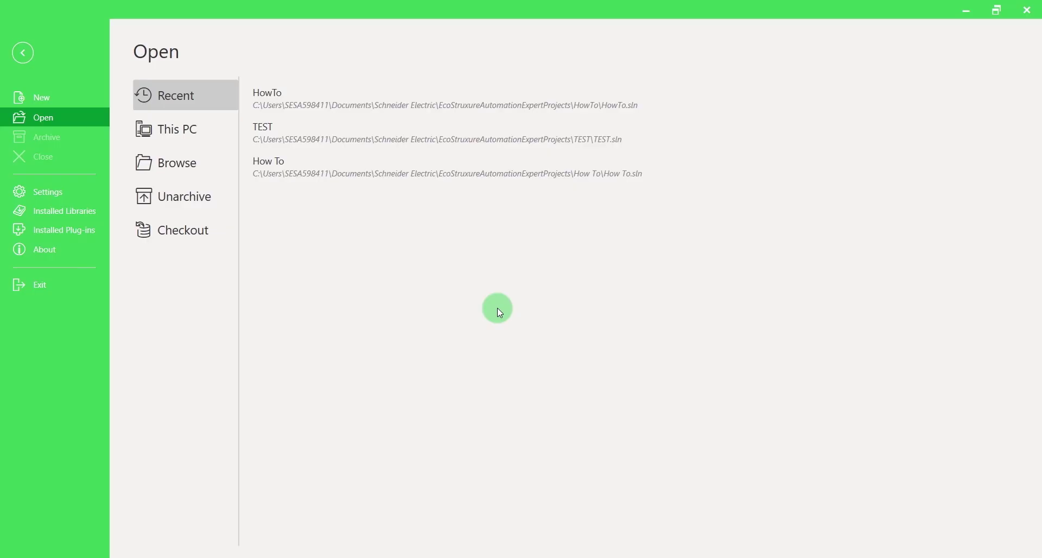
# Create a new solution named How_To_ST6 using the Starter Kit (Multi-OS HMI) template
pyautogui.click(50, 97)
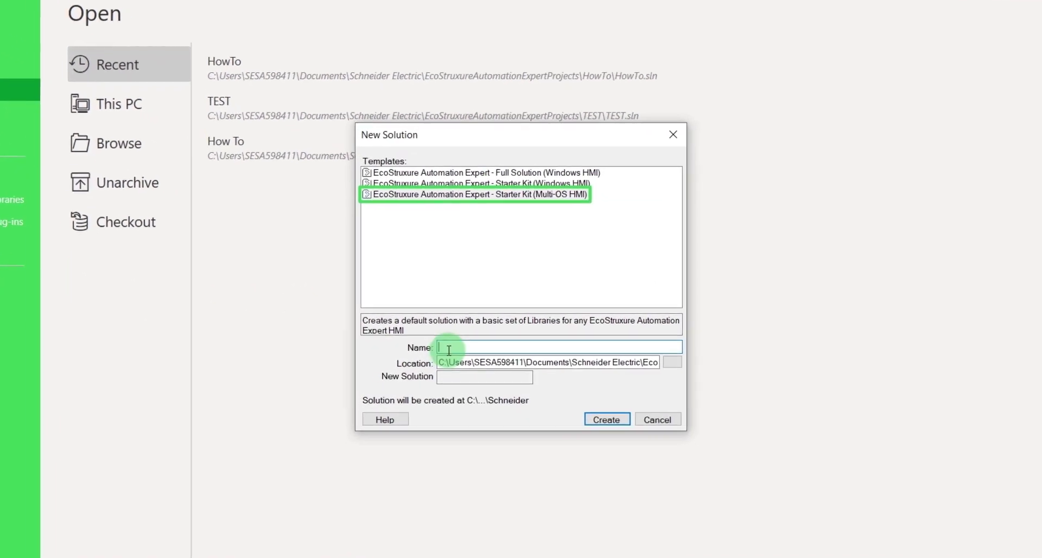
pyautogui.write('How_To_ST6')
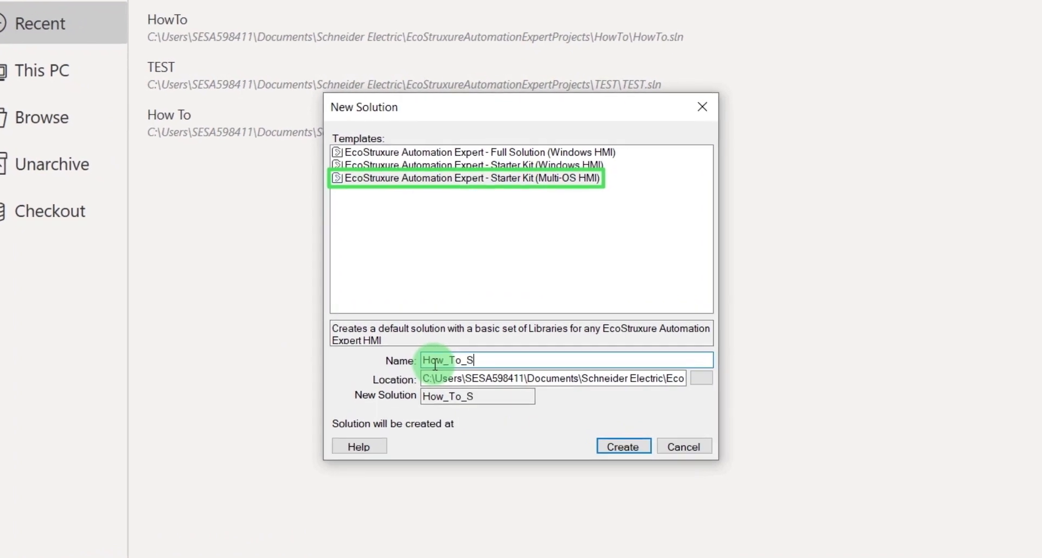
pyautogui.click(474, 186)
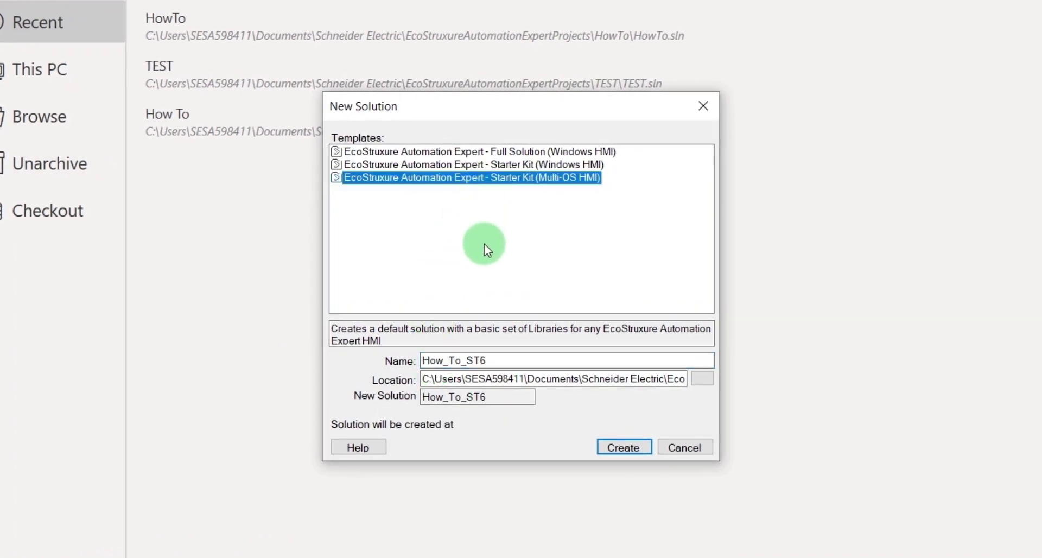
pyautogui.click(610, 447)
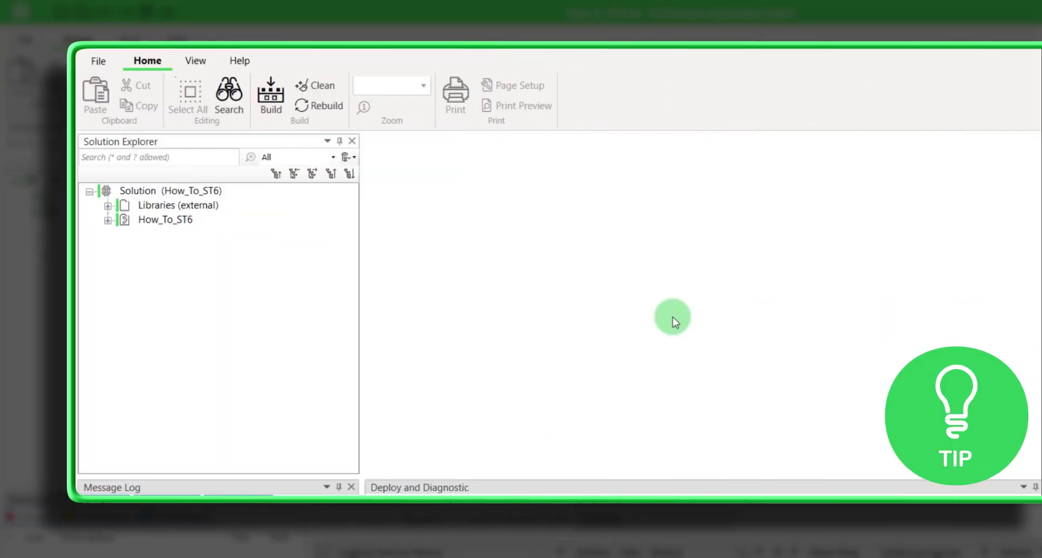
# Switch Solution (How_To_ST6)'s HMI compatibility to Multi-OS HMI
pyautogui.rightClick(205, 193)
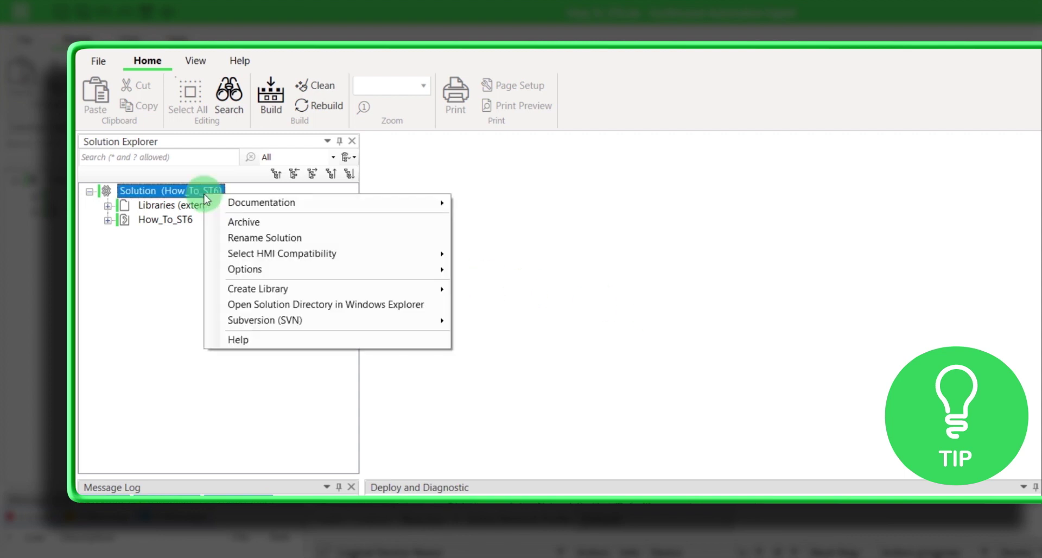
pyautogui.moveTo(273, 255)
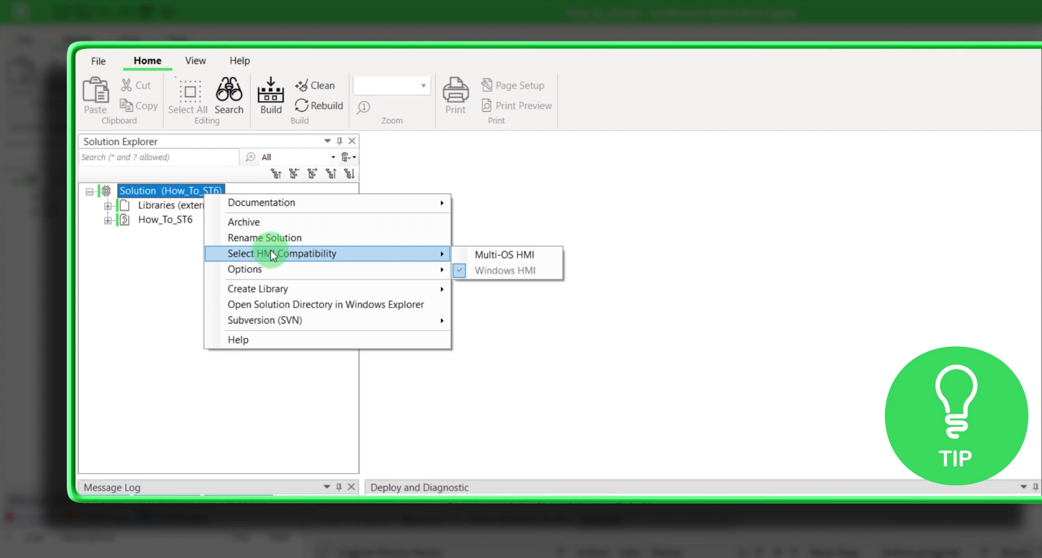
pyautogui.click(513, 253)
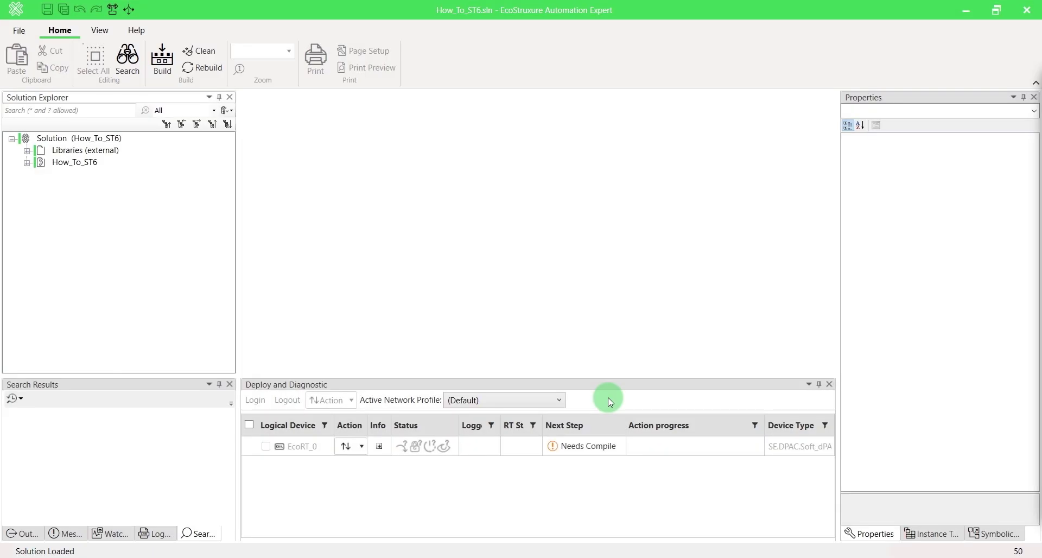
# Expand How_To_ST6 and start adding a new resolution from the Canvases folder
pyautogui.click(27, 162)
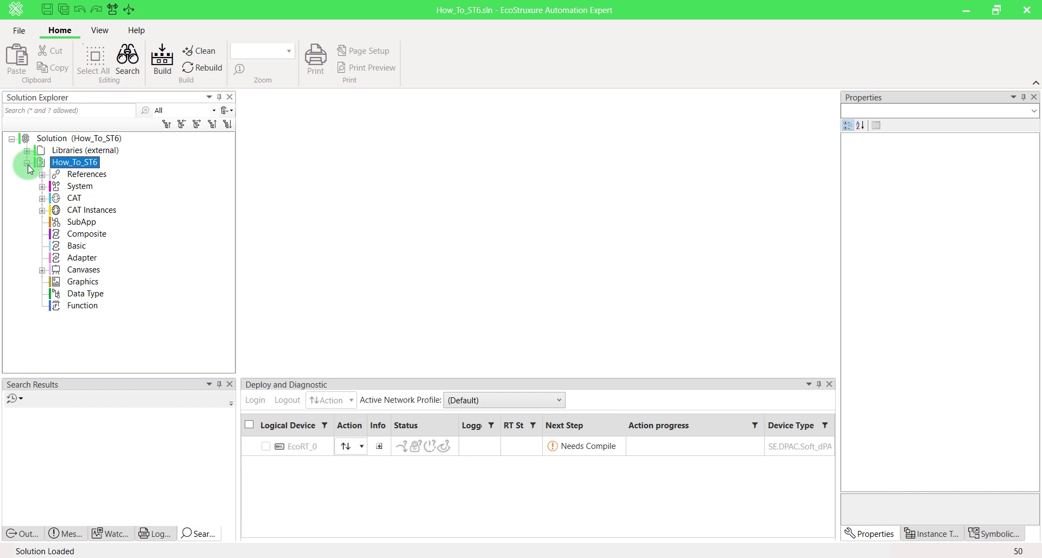
pyautogui.rightClick(87, 270)
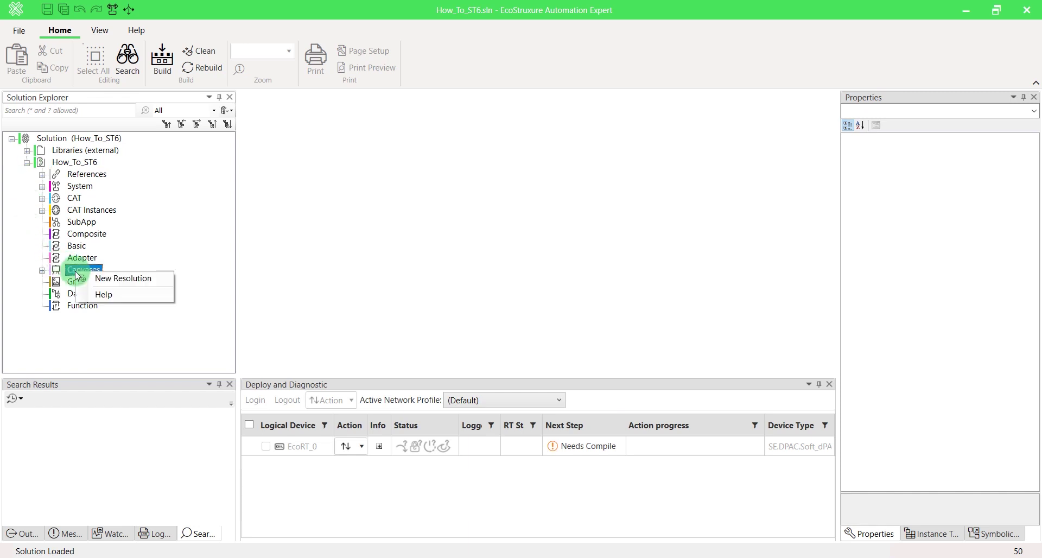
pyautogui.click(104, 278)
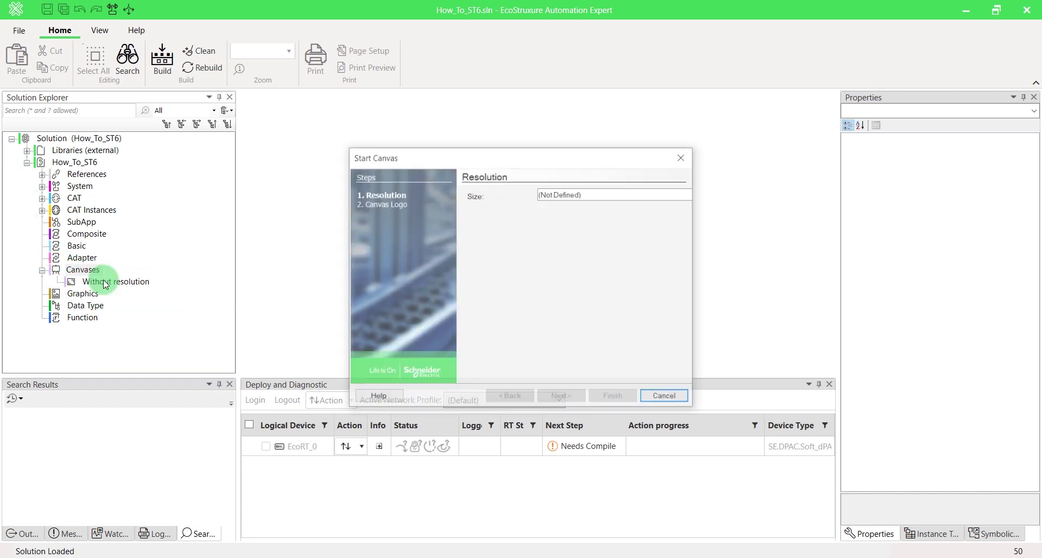
# Create a 1366x768 canvas resolution in the Start Canvas wizard, keeping the default logo
pyautogui.click(624, 193)
pyautogui.click(569, 268)
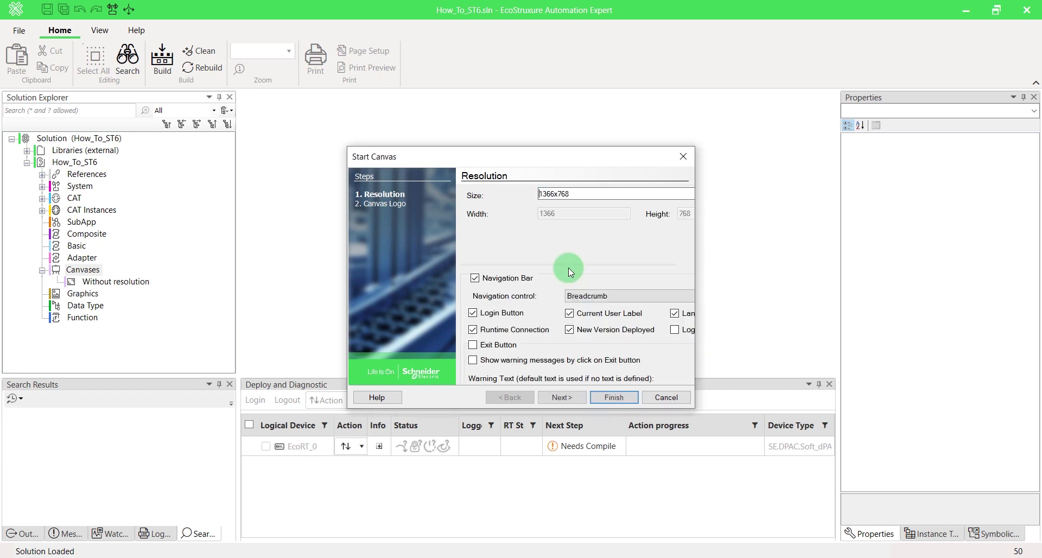
pyautogui.click(560, 397)
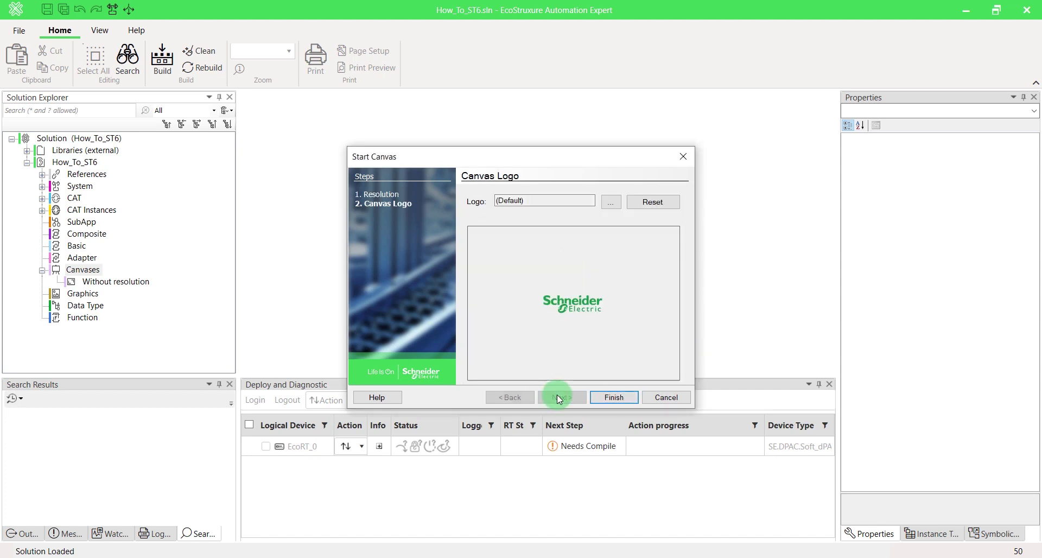
pyautogui.click(607, 398)
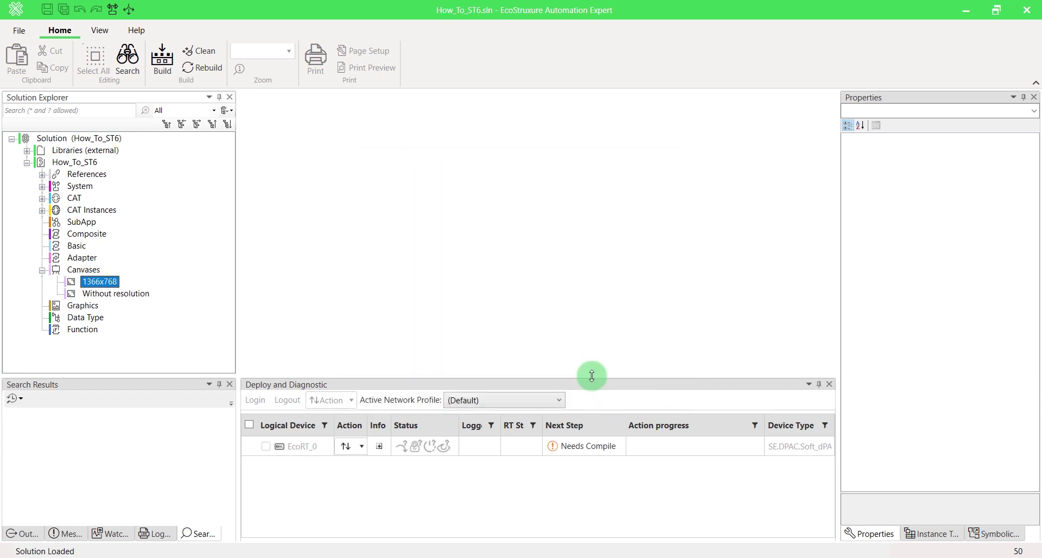
# From the physical devices catalogue, place a Harmony ST6 panel (HarmonyST6_1) beside the SoftdPAC
pyautogui.click(115, 10)
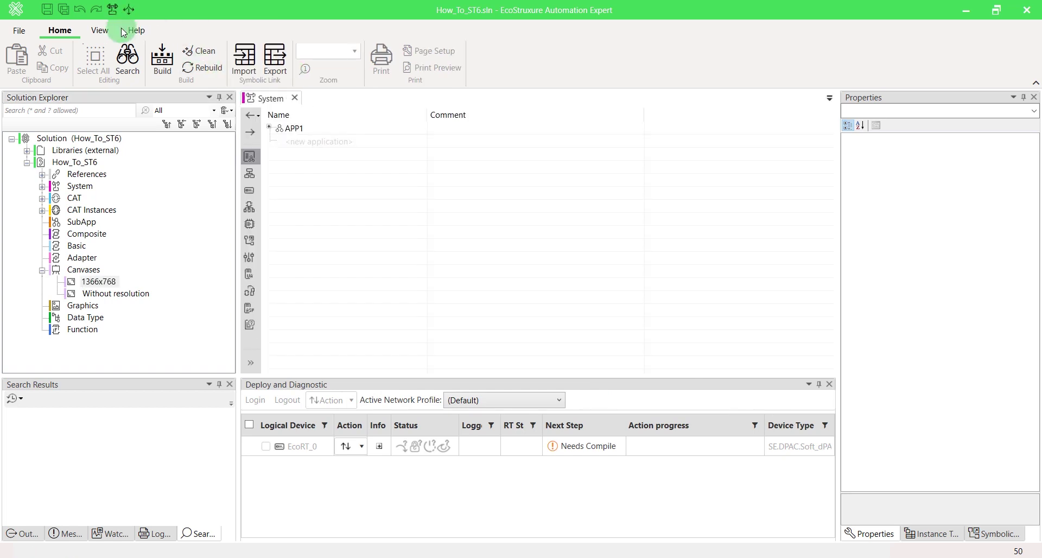
pyautogui.click(251, 363)
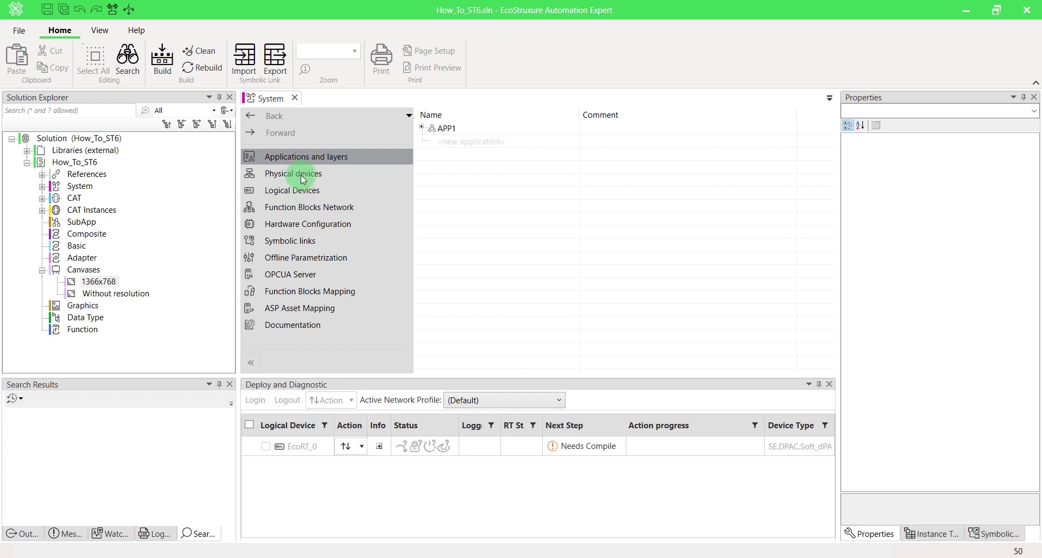
pyautogui.click(302, 178)
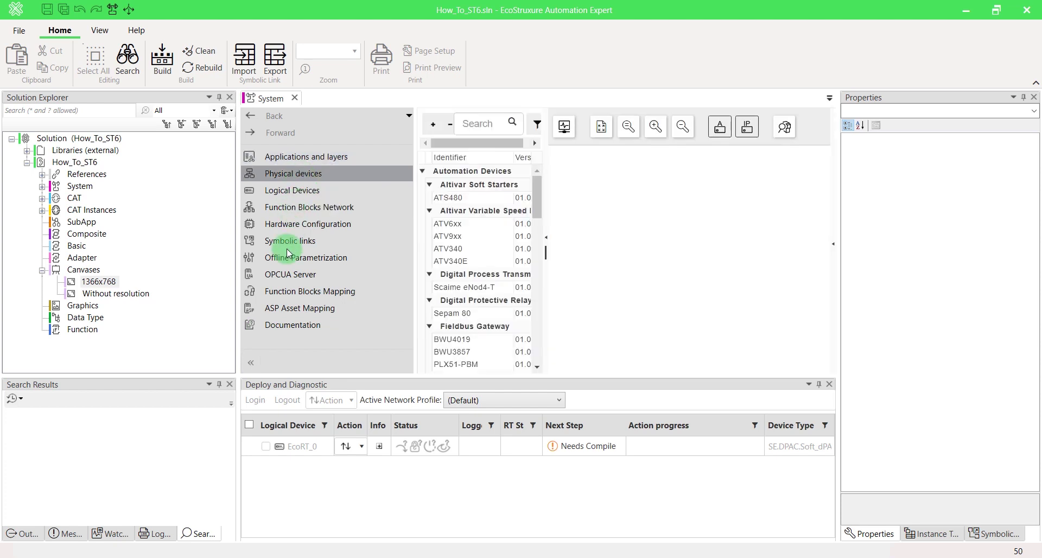
pyautogui.click(253, 365)
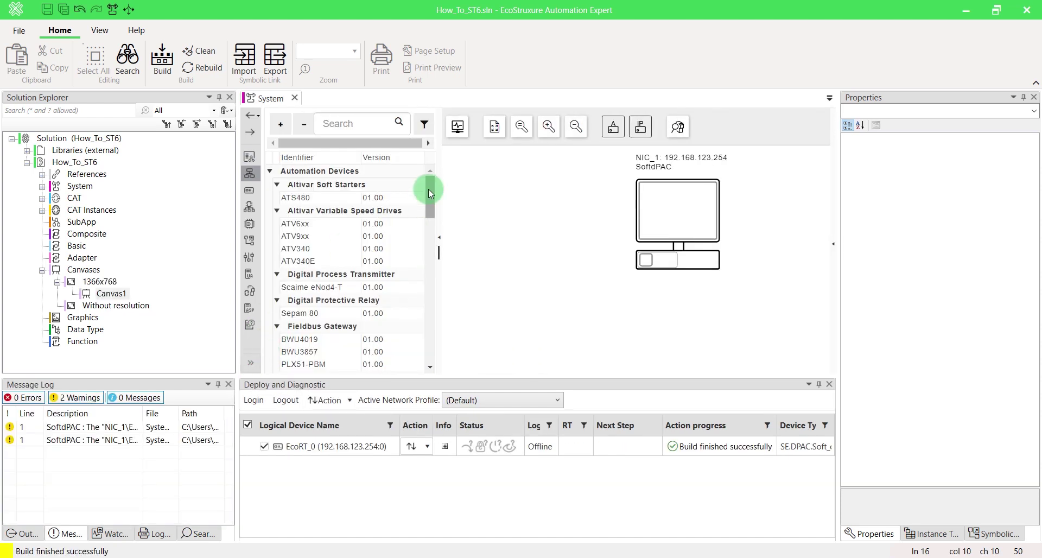
pyautogui.moveTo(428, 189); pyautogui.dragTo(425, 256)
pyautogui.moveTo(309, 271); pyautogui.dragTo(489, 207)
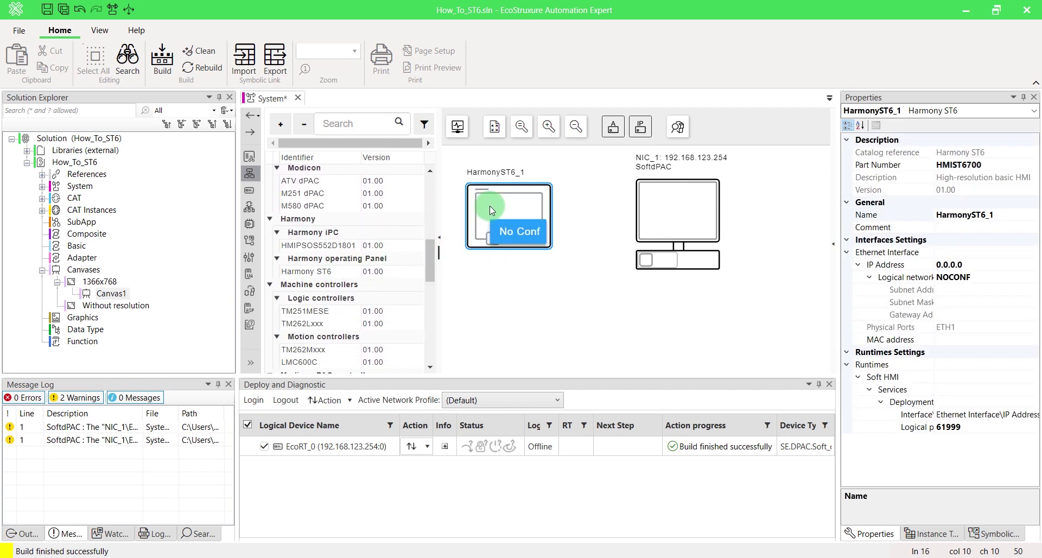
# Put HarmonyST6_1 on the Default Network with IP address 192.168.123.45
pyautogui.click(993, 281)
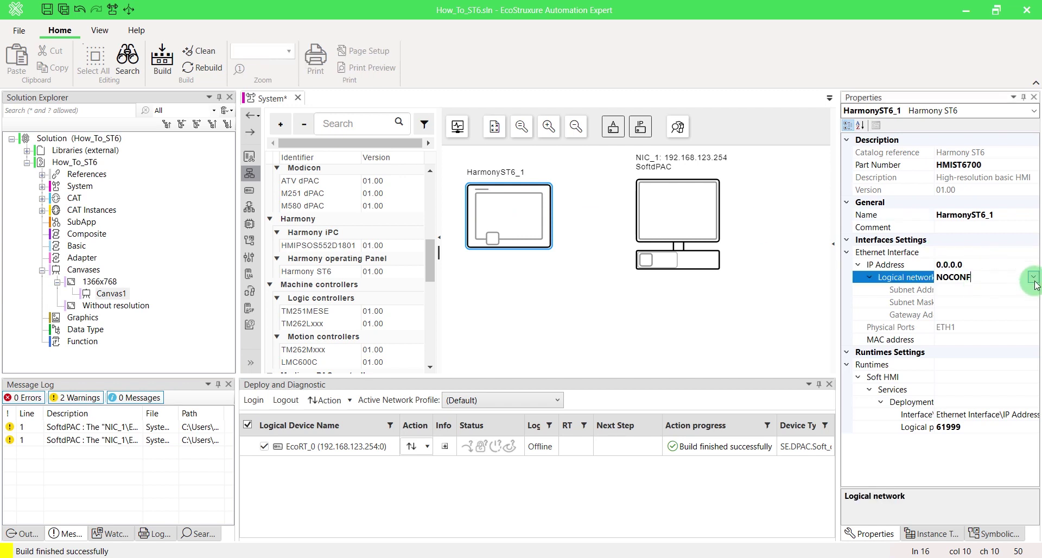
pyautogui.click(1033, 277)
pyautogui.click(962, 315)
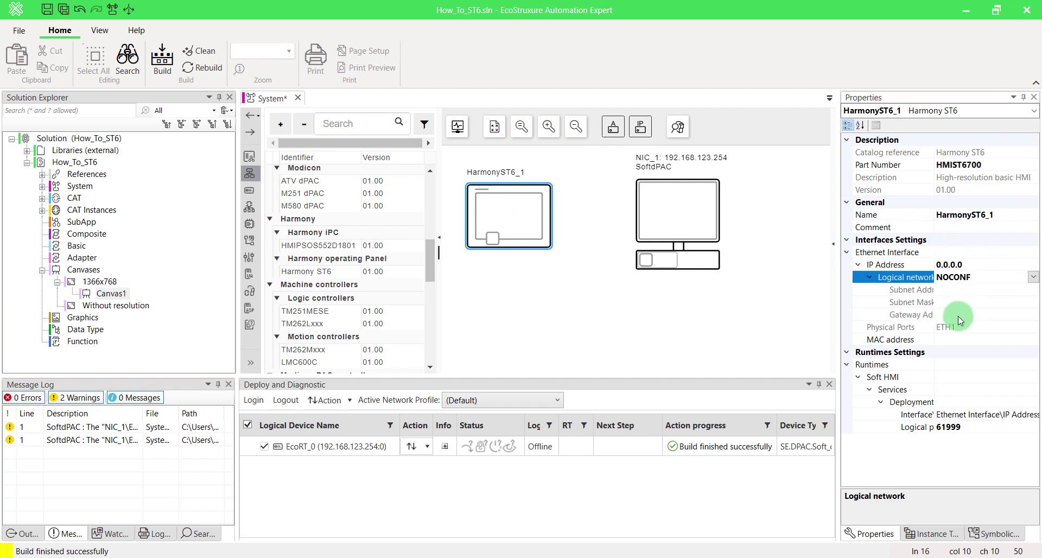
pyautogui.click(986, 267)
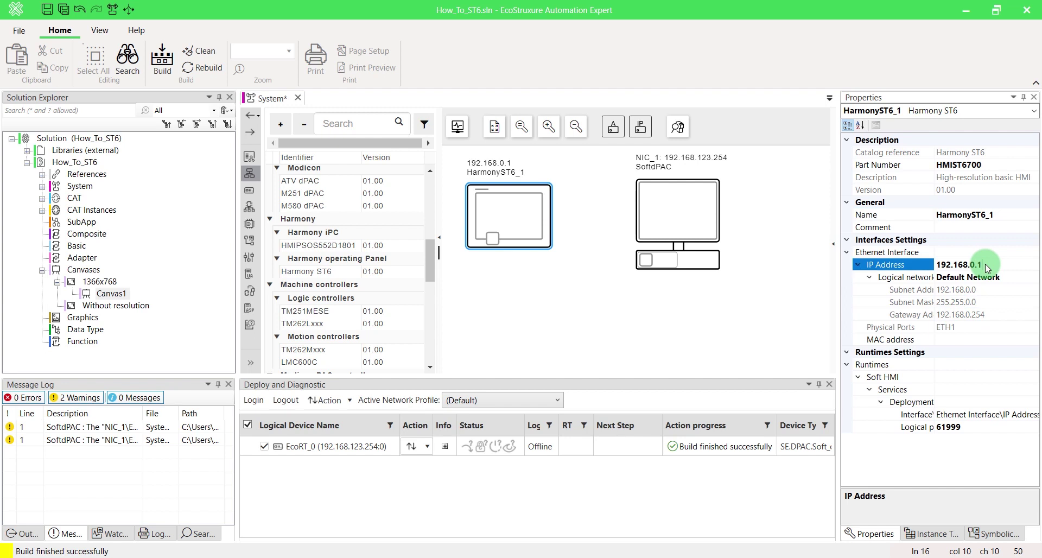
pyautogui.press('BackSpace')
pyautogui.press('BackSpace')
pyautogui.press('BackSpace')
pyautogui.write('123.45')
pyautogui.press('Return')
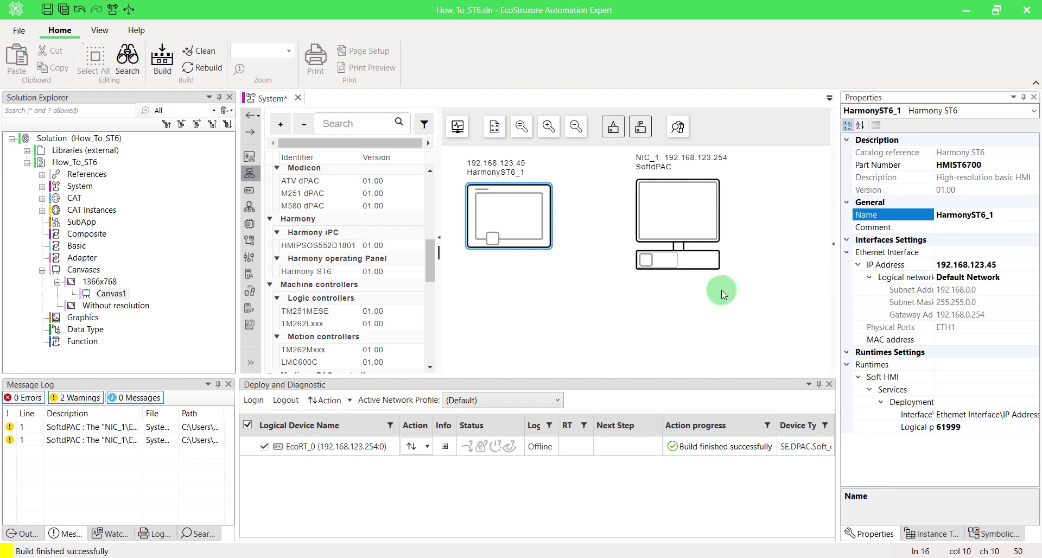
# Wire the panel's Ethernet port to the SoftdPAC's network port
pyautogui.moveTo(646, 259)
pyautogui.mouseDown()
pyautogui.moveTo(572, 277)
pyautogui.moveTo(492, 239)
pyautogui.mouseUp()
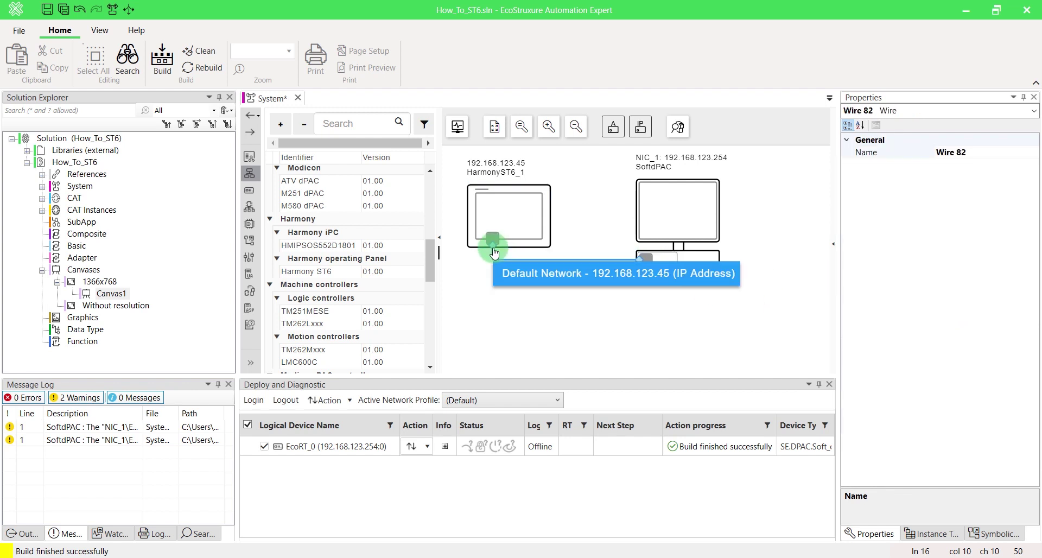
pyautogui.click(562, 377)
pyautogui.click(253, 359)
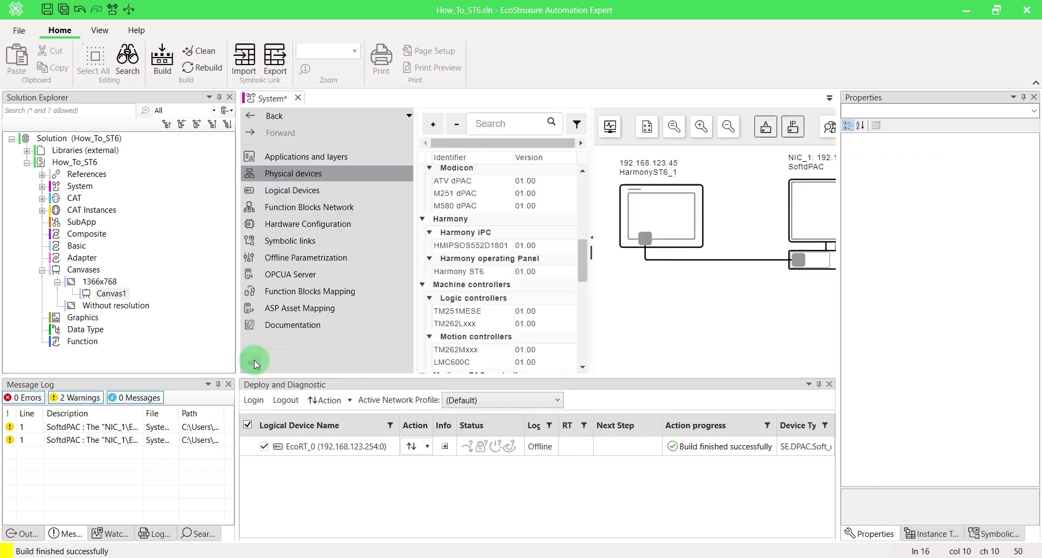
# In Logical Devices, add a device named ST6 with type SE.Standard.HMI_NET
pyautogui.click(297, 191)
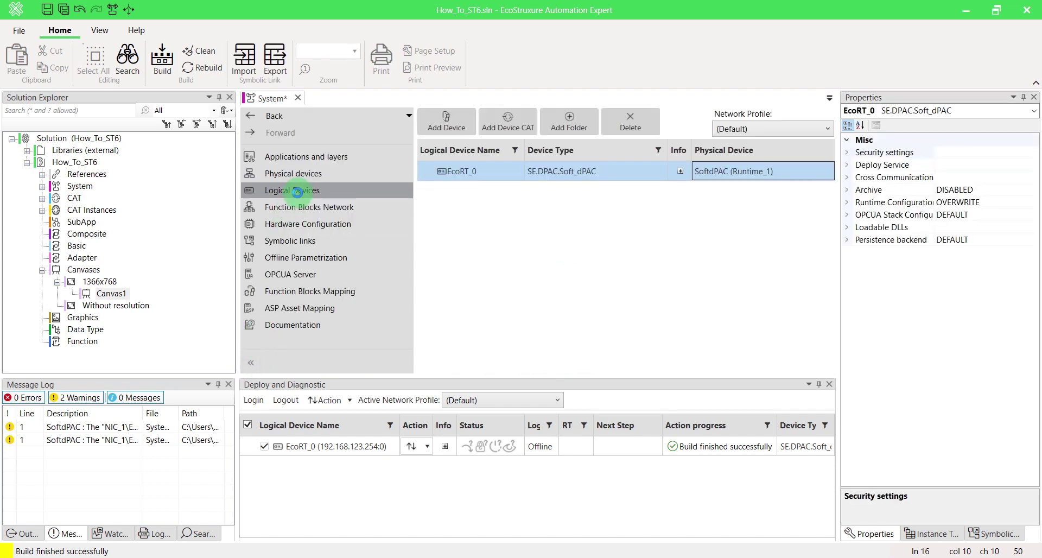
pyautogui.click(251, 361)
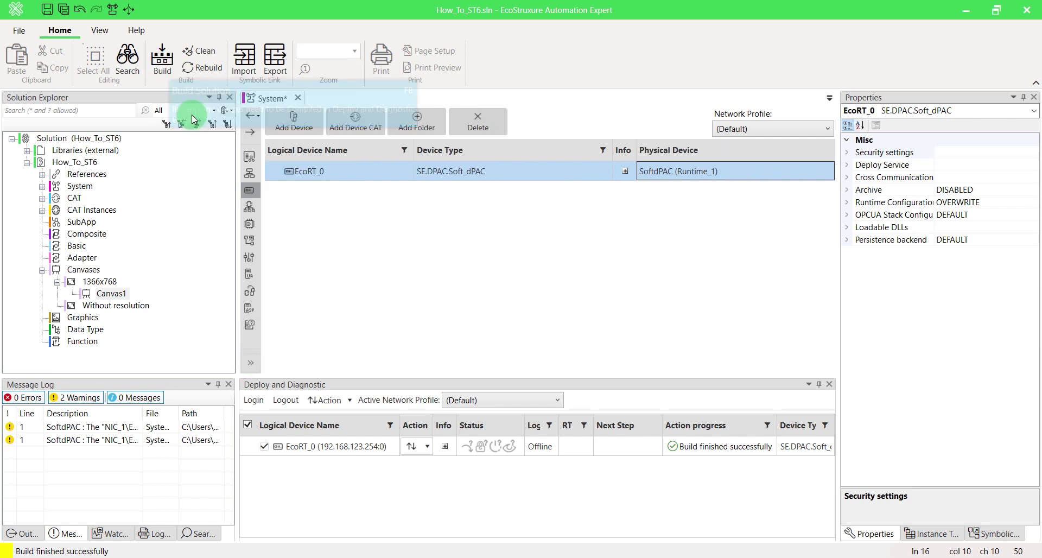
pyautogui.click(304, 116)
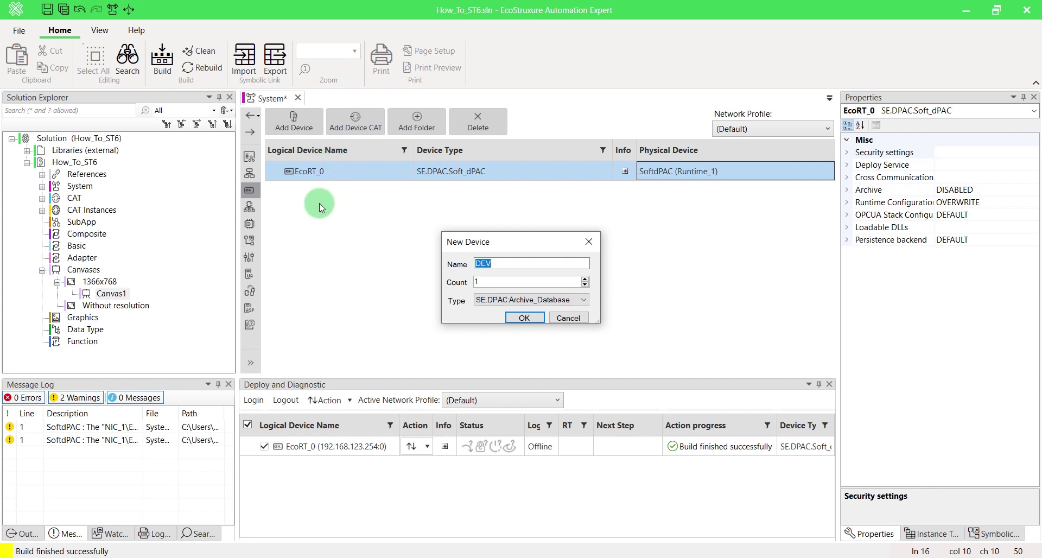
pyautogui.write('ST6')
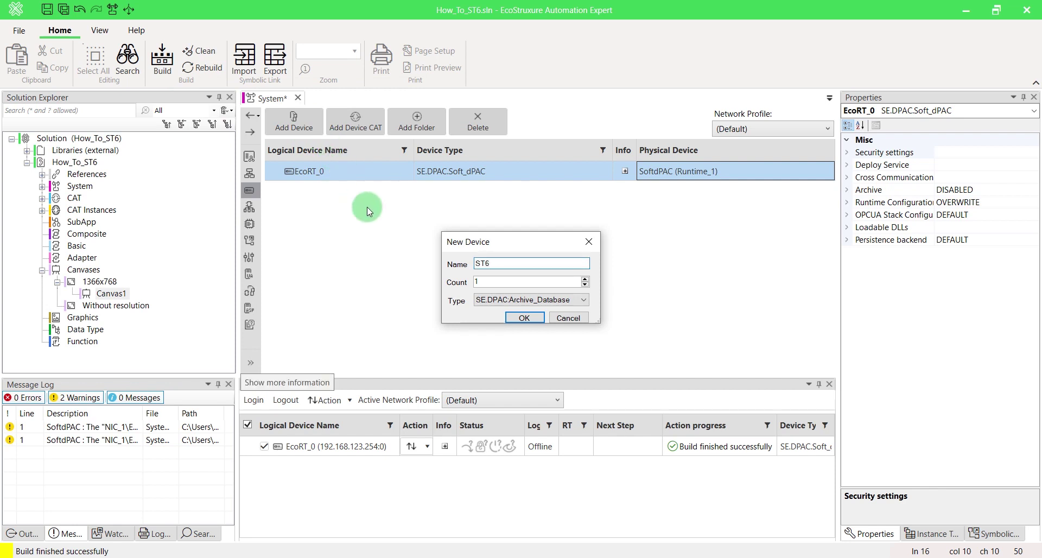
pyautogui.click(574, 301)
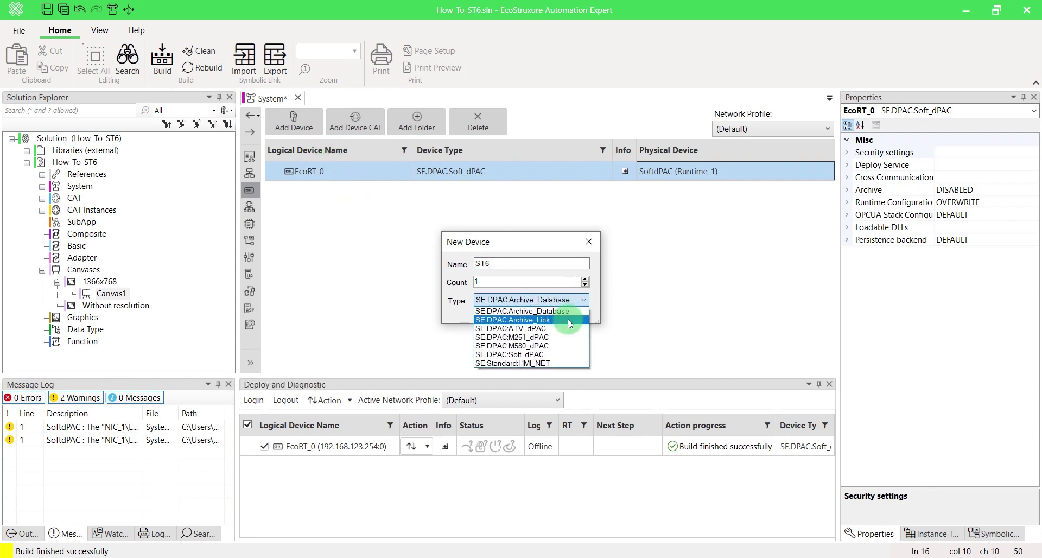
pyautogui.click(564, 363)
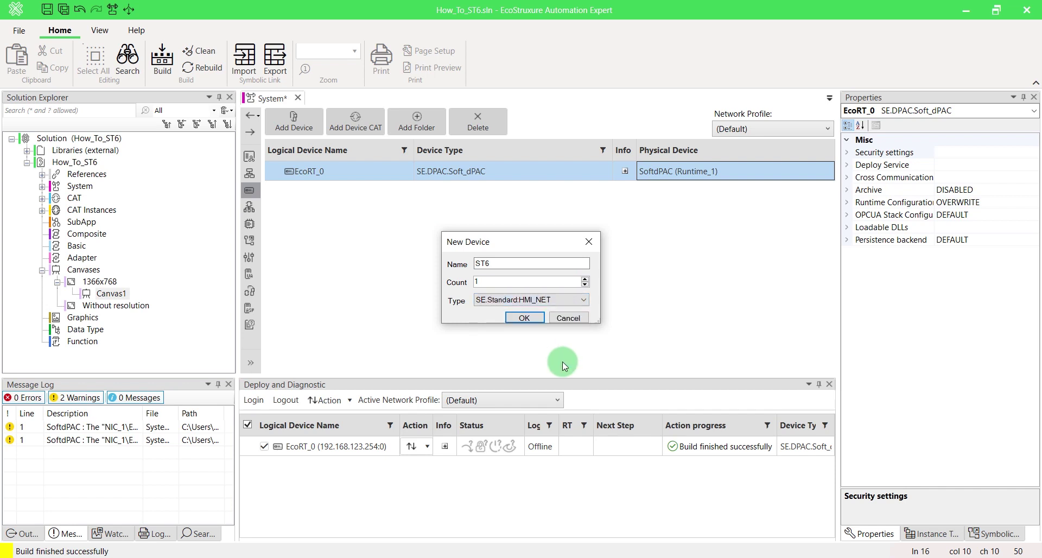
pyautogui.click(537, 321)
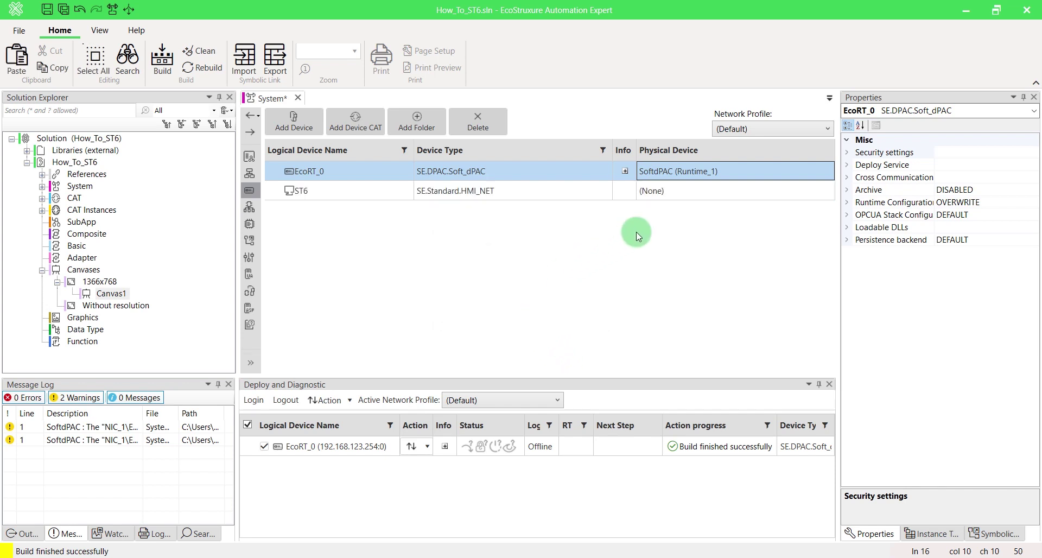
# Set ST6's physical device to HarmonyST6_1 and build the solution
pyautogui.click(731, 191)
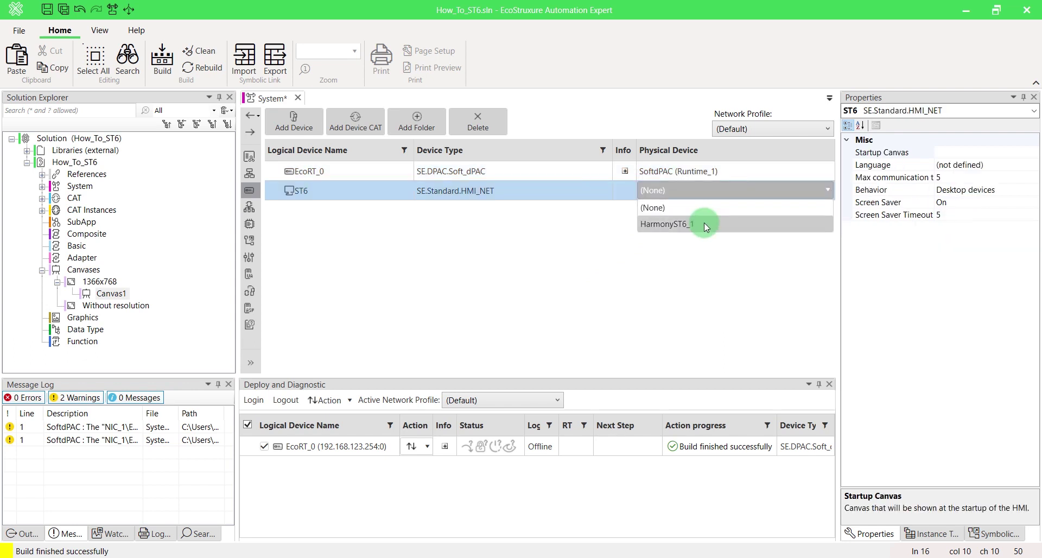
pyautogui.click(704, 223)
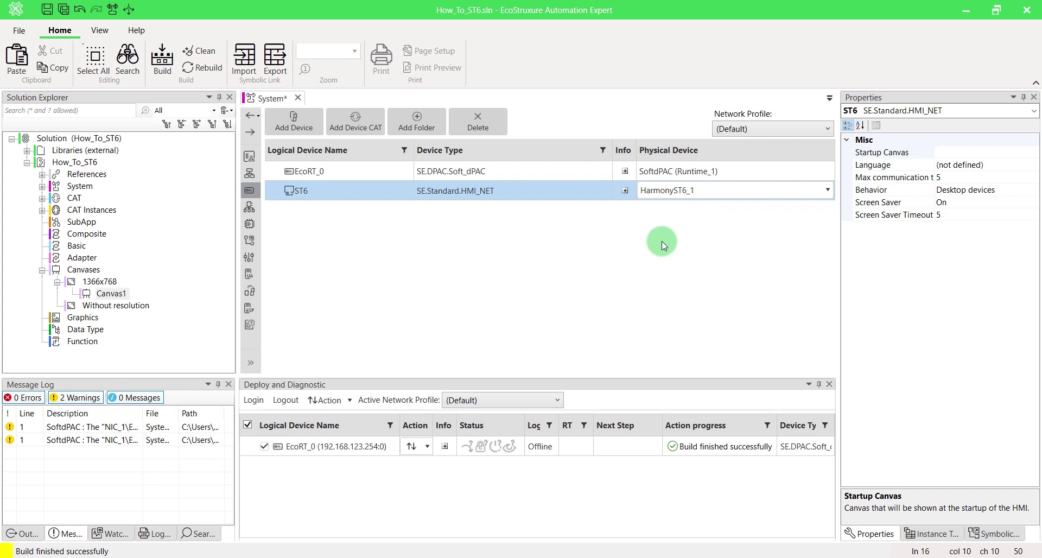
pyautogui.click(163, 58)
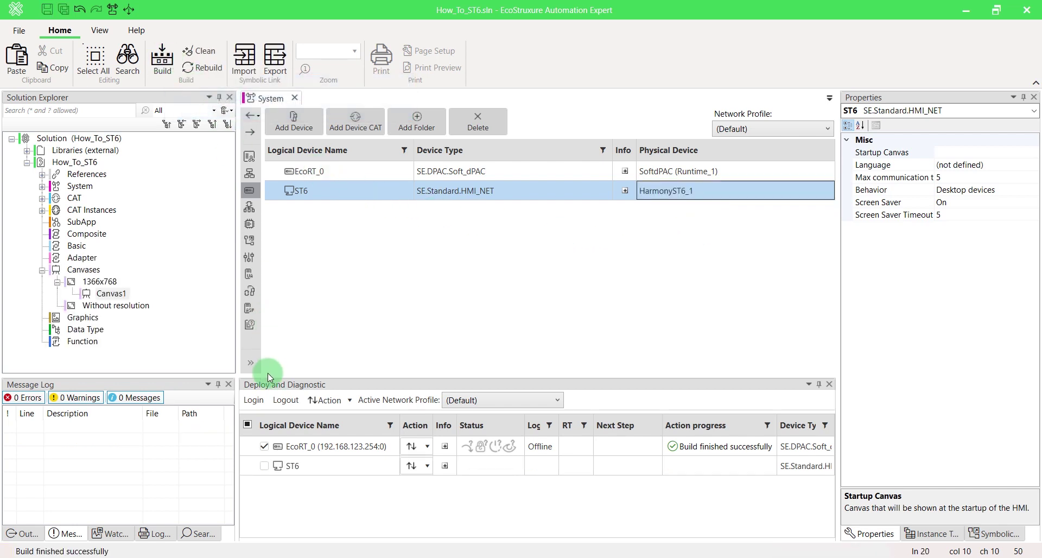
# Check ST6 in Deploy and Diagnostic and compile it at 192.168.123.45:61999
pyautogui.click(264, 470)
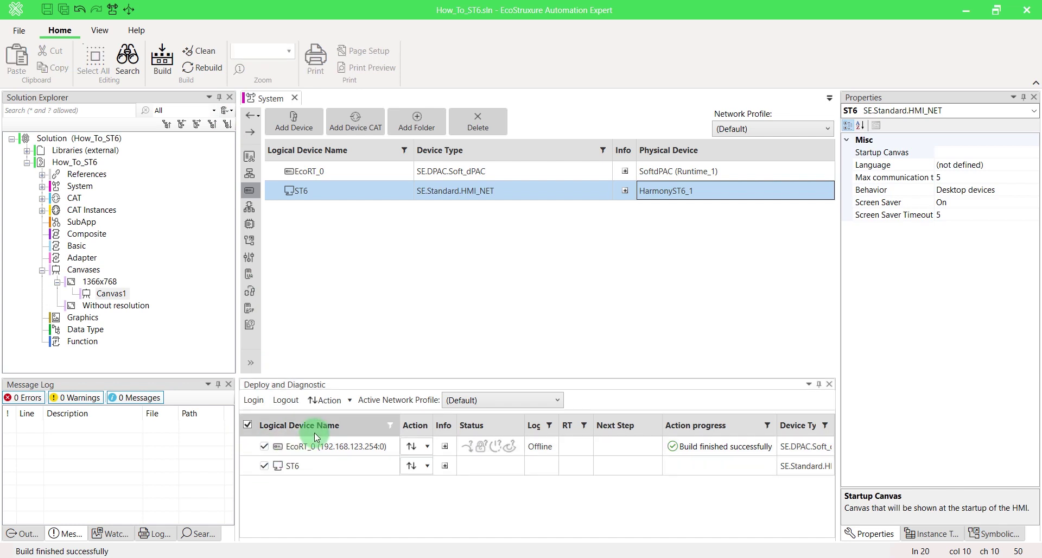
pyautogui.click(334, 400)
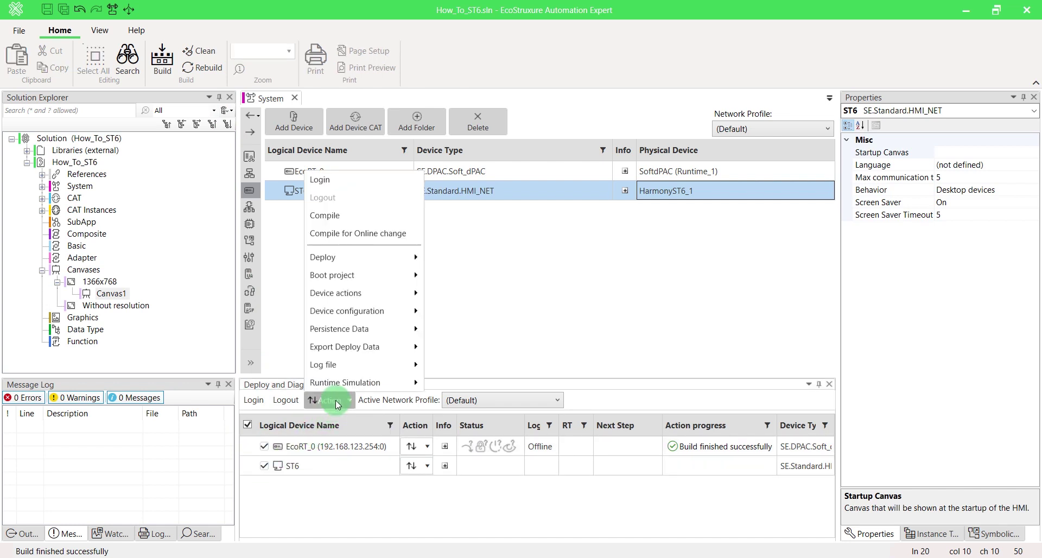
pyautogui.click(347, 220)
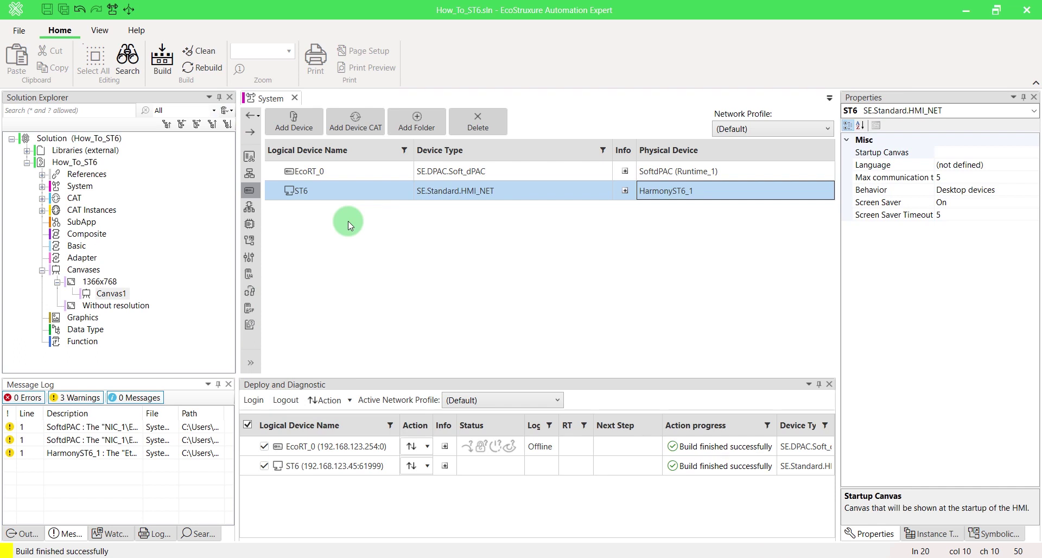
pyautogui.click(419, 448)
# Log in to the ST6 panel with the user name and password
pyautogui.click(447, 227)
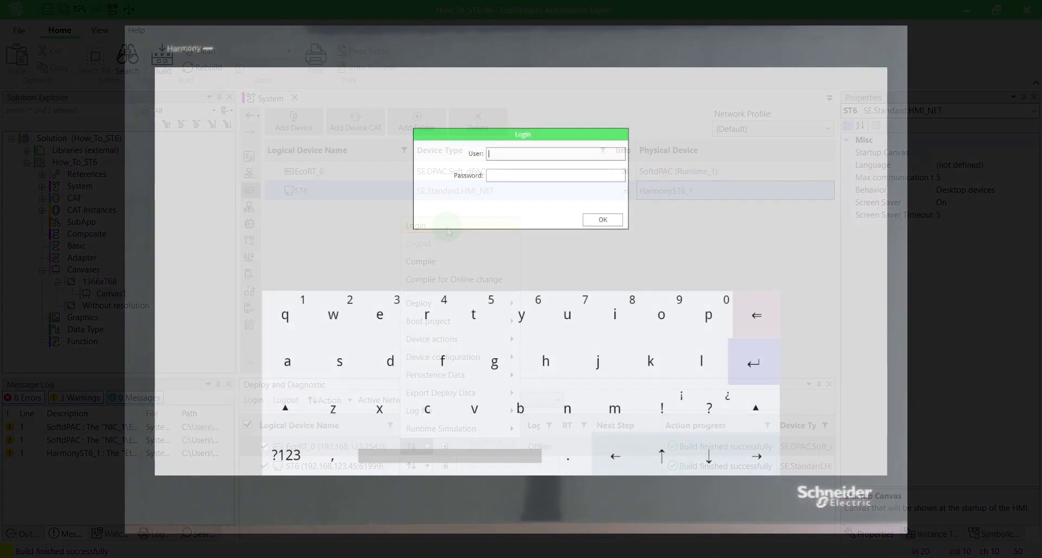
pyautogui.write('admin')
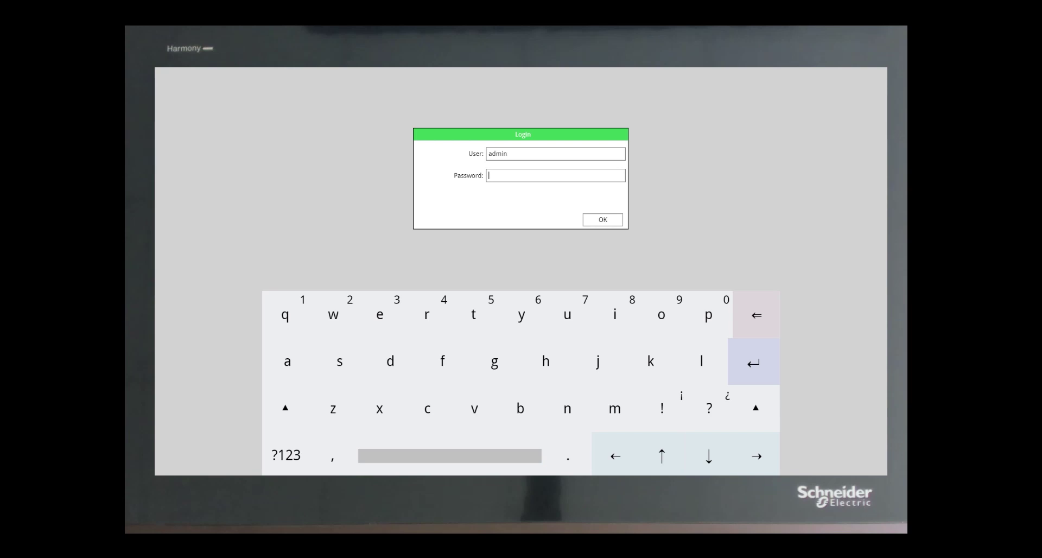
pyautogui.write('************')
pyautogui.press('Return')
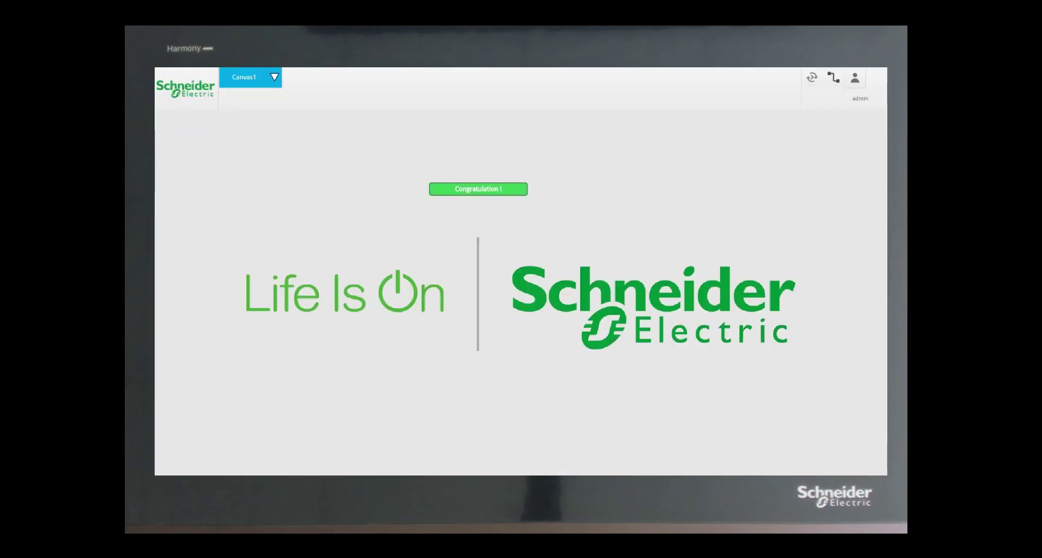